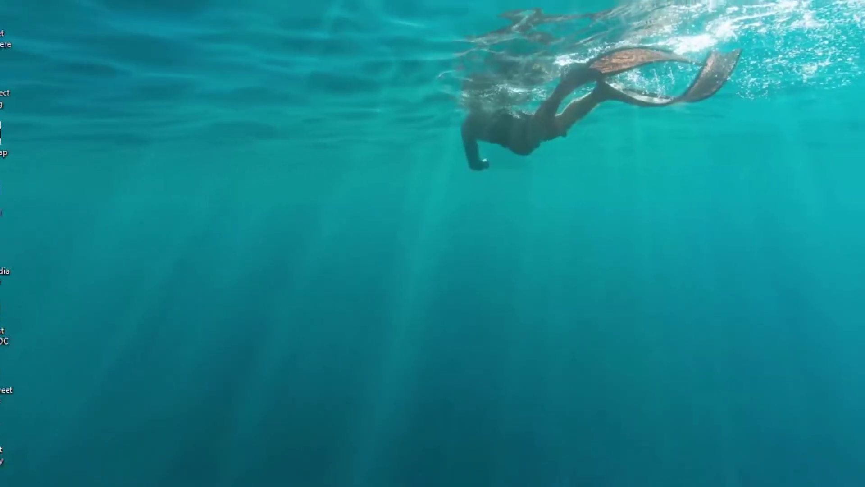
Step: Launch Word 2013 from the Start search and create a blank document
{"action": "key", "text": "super+s"}
{"action": "type", "text": "word"}
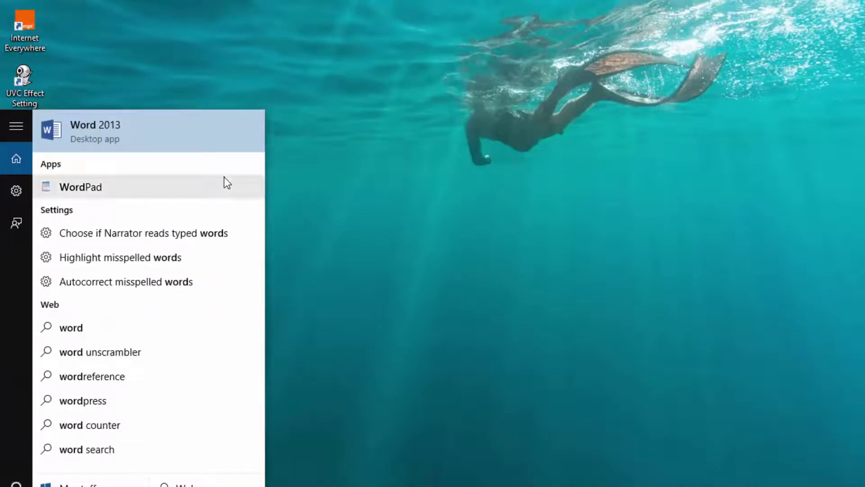
{"action": "left_click", "coordinate": [114, 129]}
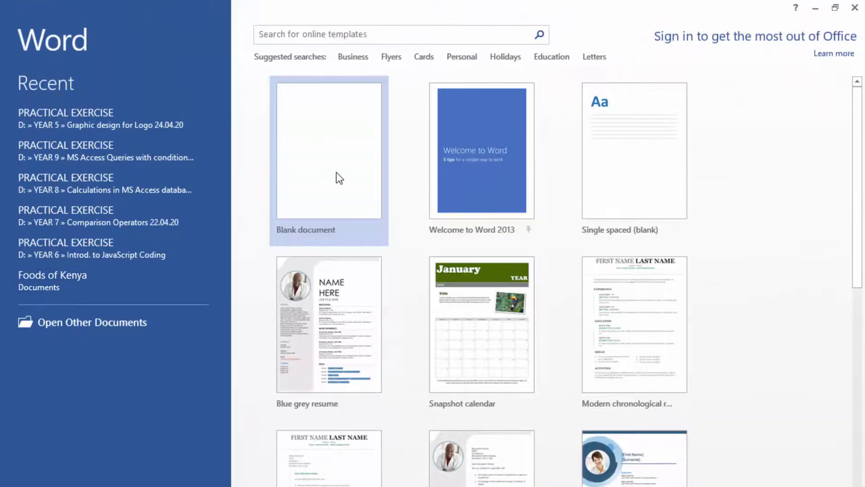
{"action": "left_click", "coordinate": [340, 178]}
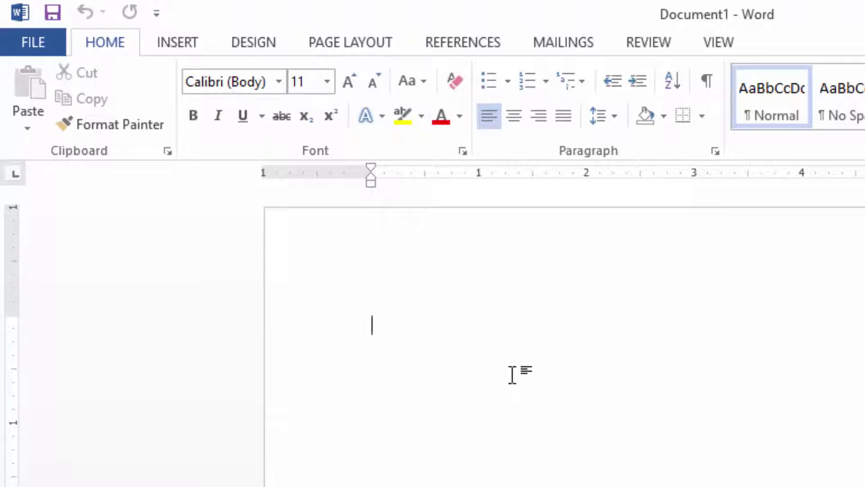
Step: Type 'Fruits' as the first line, then start a new line below it
{"action": "type", "text": "Fruits"}
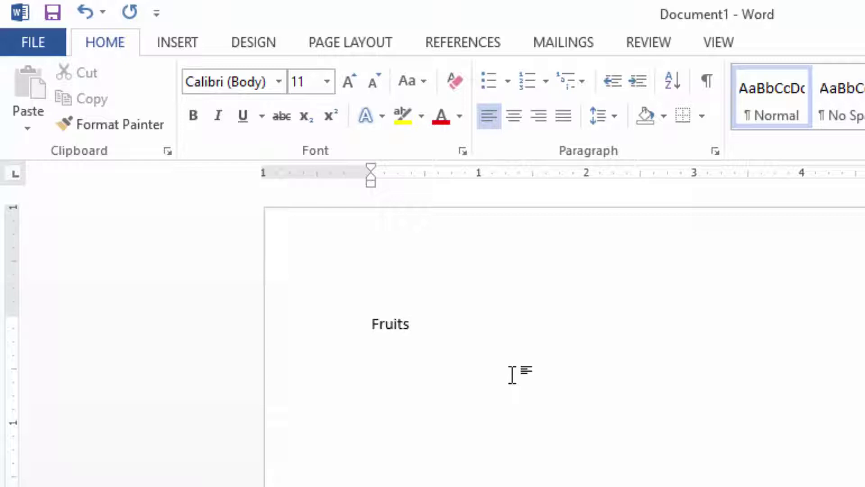
{"action": "key", "text": "Return"}
Step: Format the 'Fruits' title as red Lucida Handwriting at size 28
{"action": "left_click_drag", "start_coordinate": [424, 320], "coordinate": [369, 323]}
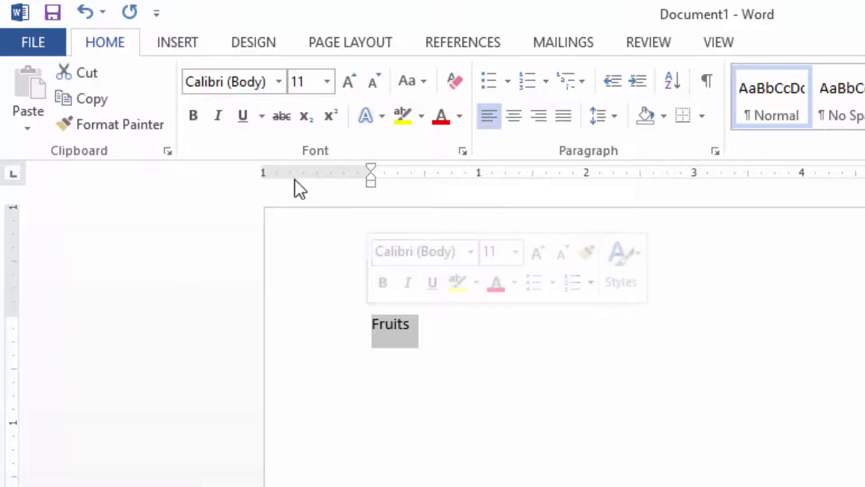
{"action": "left_click", "coordinate": [217, 82]}
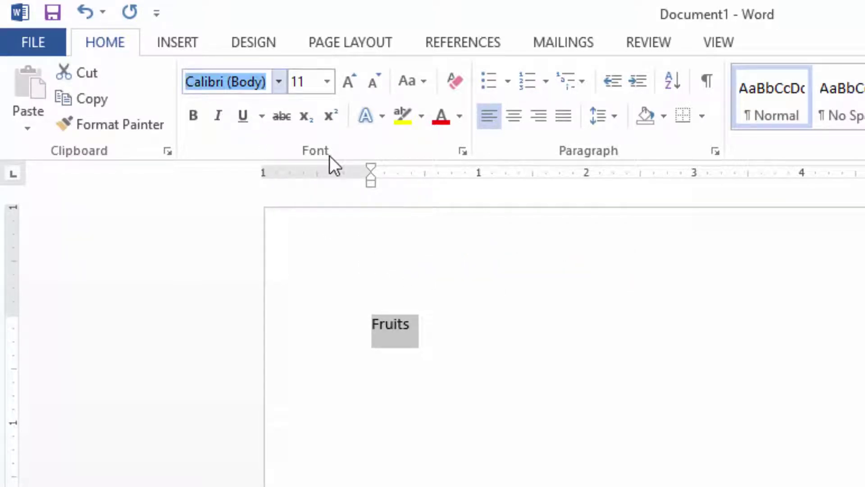
{"action": "type", "text": "Lucid"}
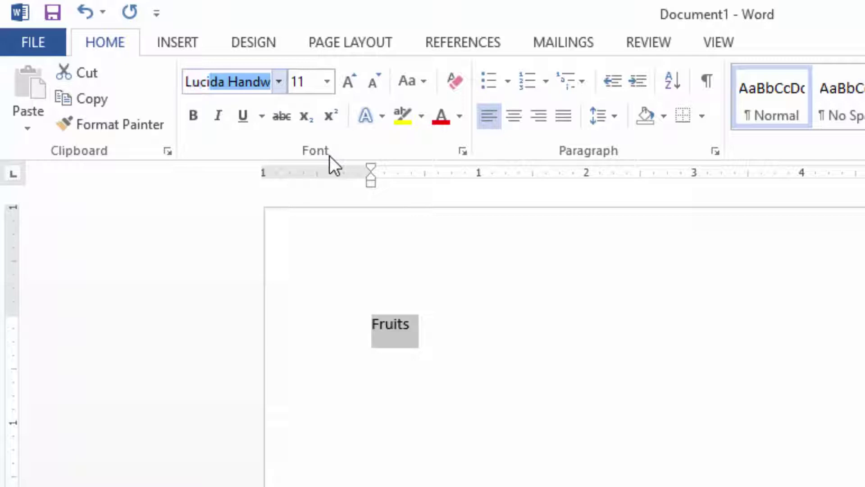
{"action": "type", "text": "a"}
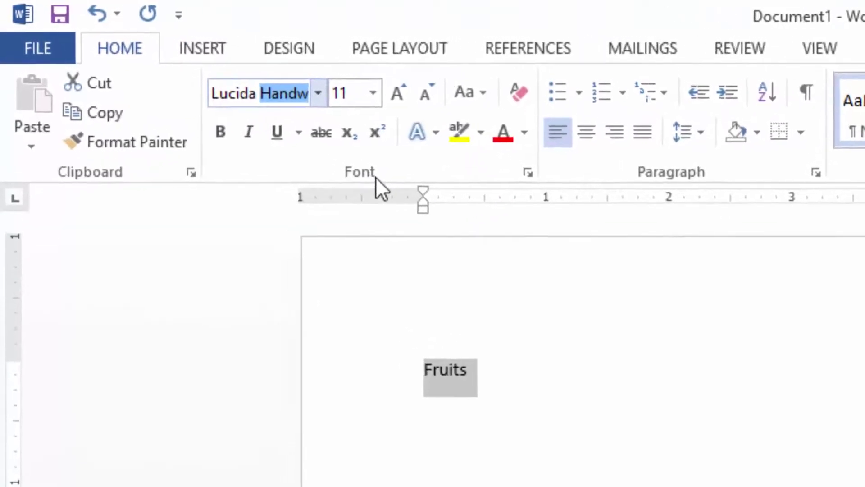
{"action": "key", "text": "Return"}
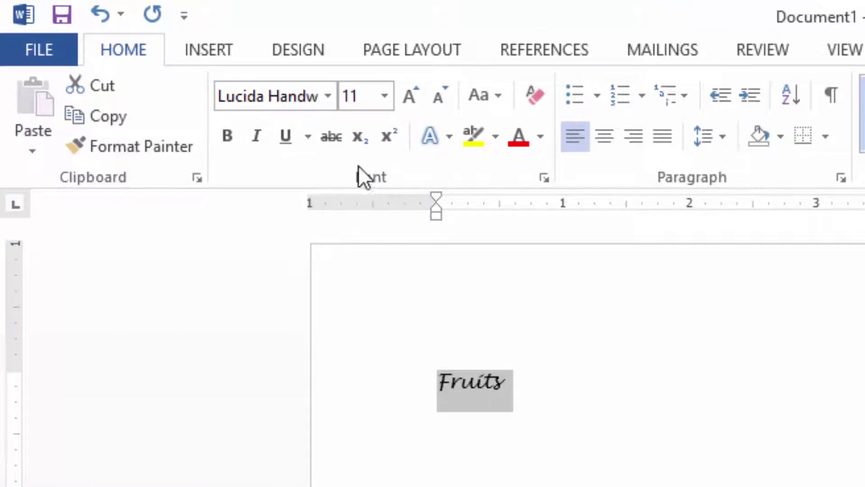
{"action": "left_click", "coordinate": [384, 96]}
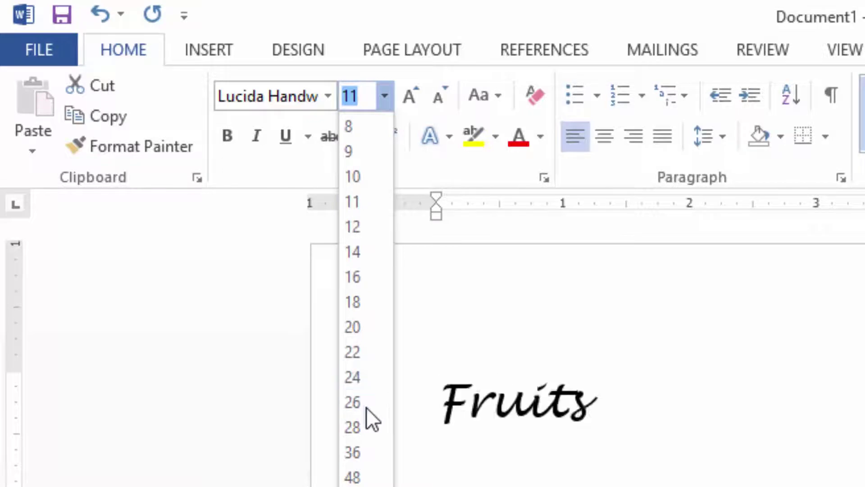
{"action": "left_click", "coordinate": [356, 429]}
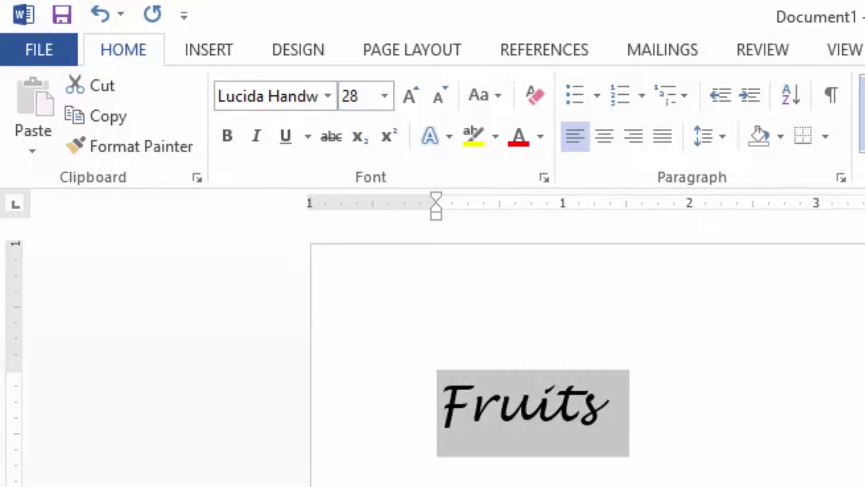
{"action": "left_click", "coordinate": [520, 136]}
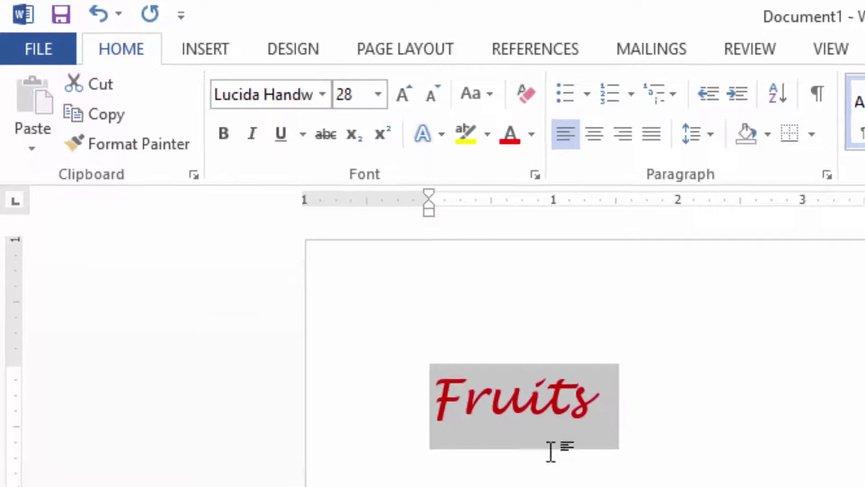
{"action": "left_click", "coordinate": [739, 471]}
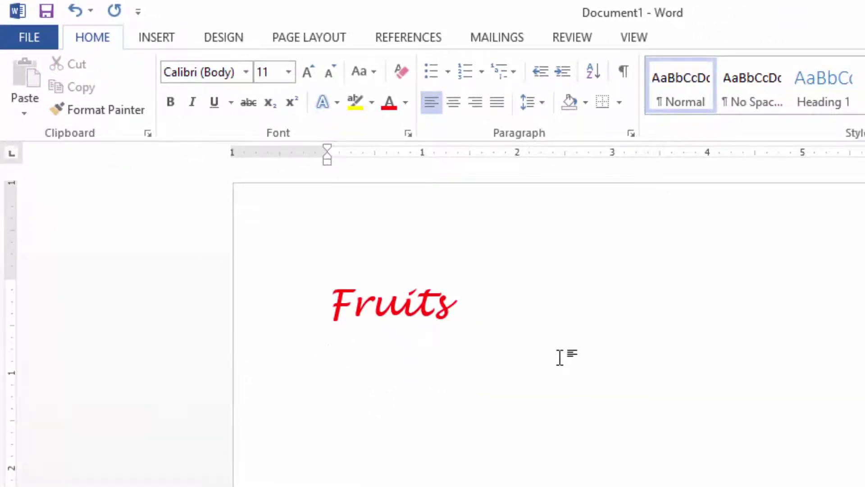
Step: Type a second 'Fruits' line and set it in Candara at size 13
{"action": "type", "text": "Fruits"}
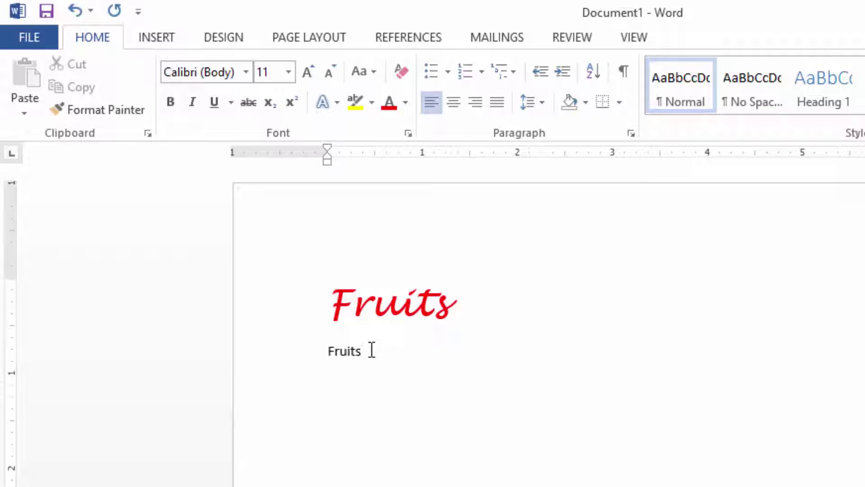
{"action": "left_click_drag", "start_coordinate": [365, 350], "coordinate": [329, 347]}
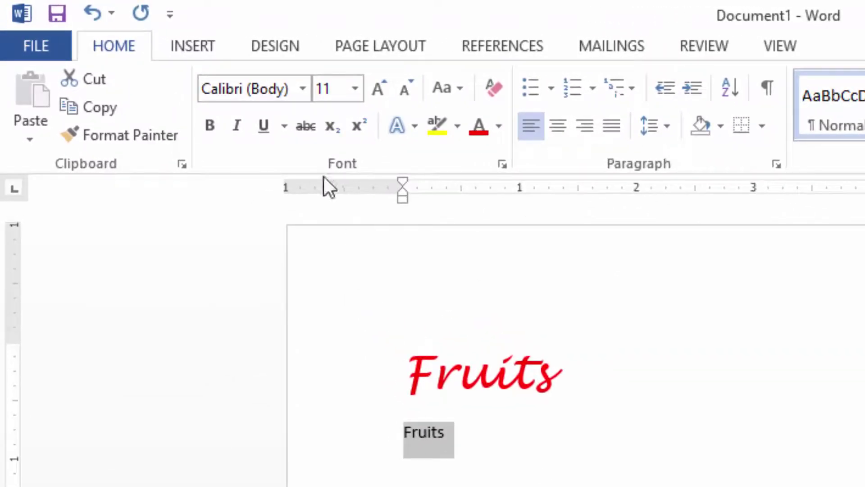
{"action": "left_click", "coordinate": [302, 90]}
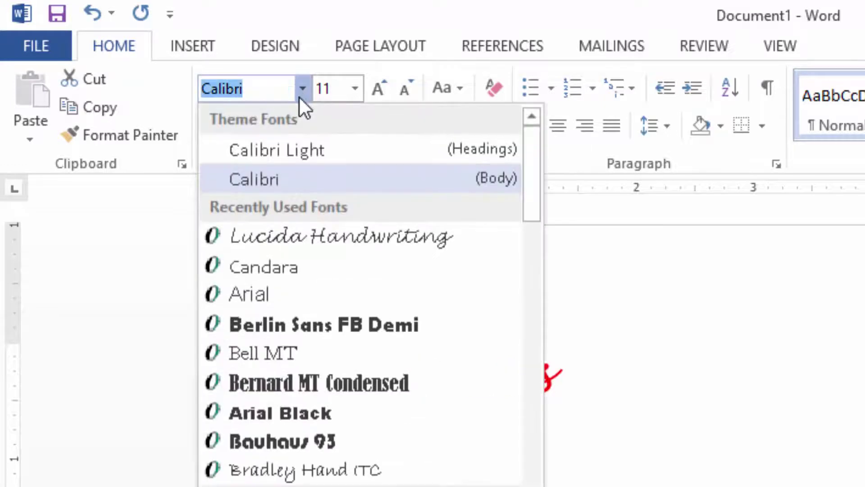
{"action": "scroll", "coordinate": [296, 247], "scroll_direction": "down", "scroll_amount": 1}
{"action": "scroll", "coordinate": [296, 252], "scroll_direction": "up", "scroll_amount": 1}
{"action": "scroll", "coordinate": [296, 280], "scroll_direction": "down", "scroll_amount": 5}
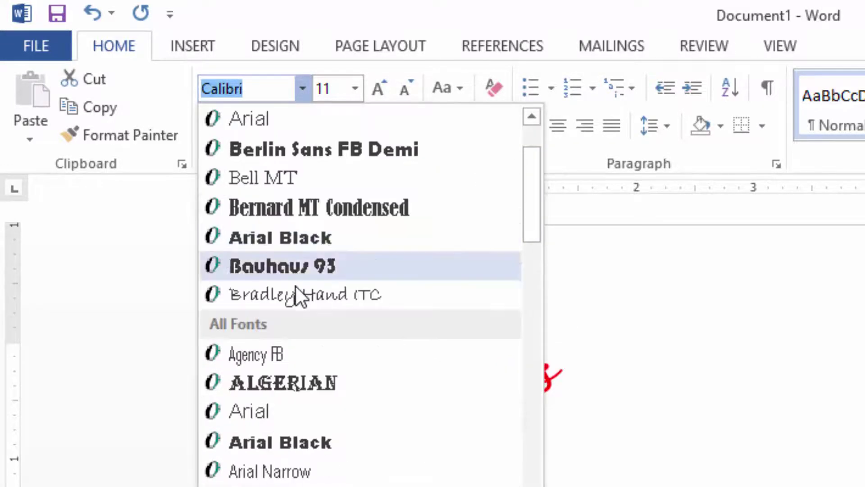
{"action": "scroll", "coordinate": [297, 330], "scroll_direction": "down", "scroll_amount": 4}
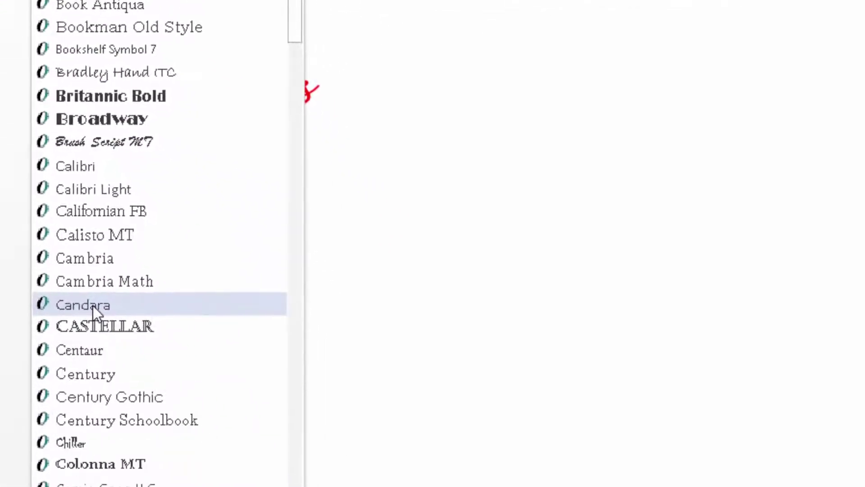
{"action": "left_click", "coordinate": [92, 305]}
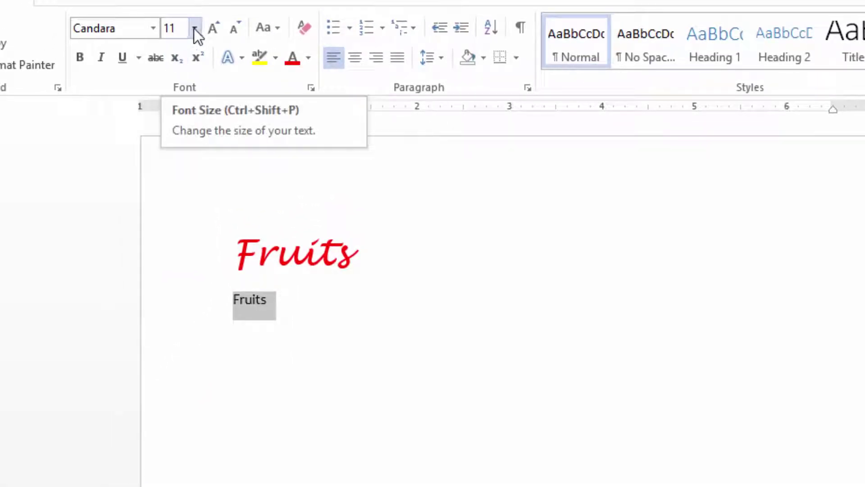
{"action": "left_click", "coordinate": [194, 28]}
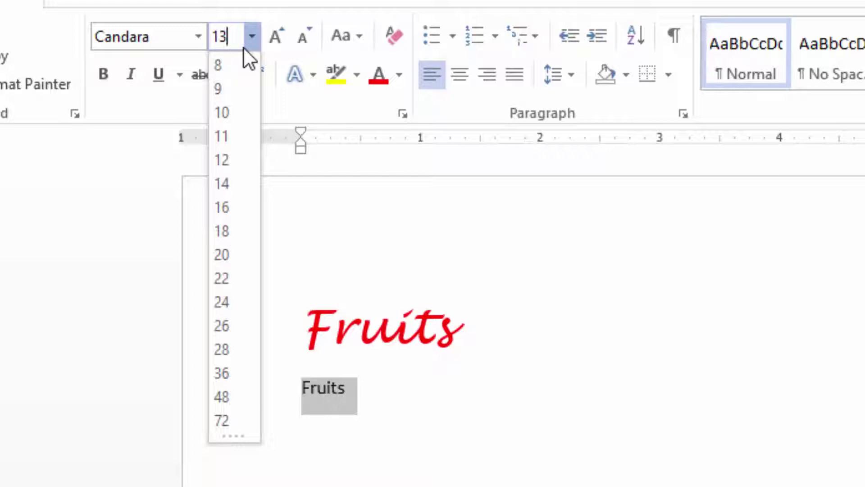
{"action": "key", "text": "Return"}
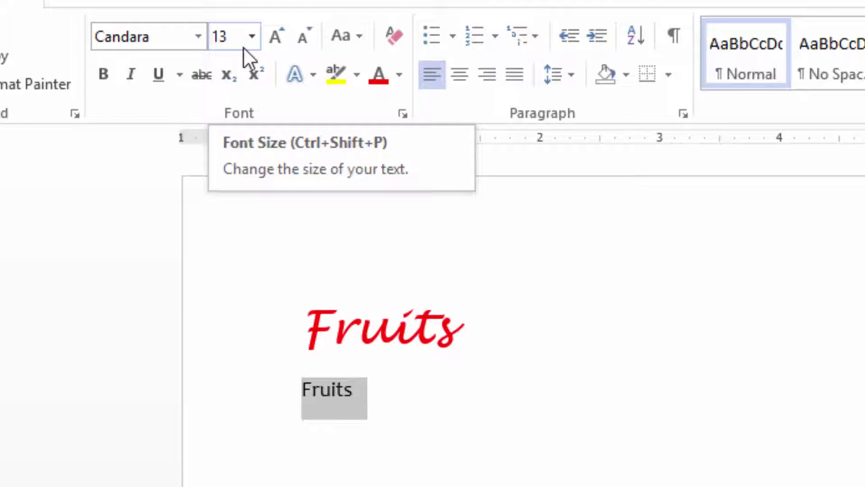
Step: After the second Fruits, type 'are important part of a healthy diet… immune system stronger.'
{"action": "left_click", "coordinate": [354, 399]}
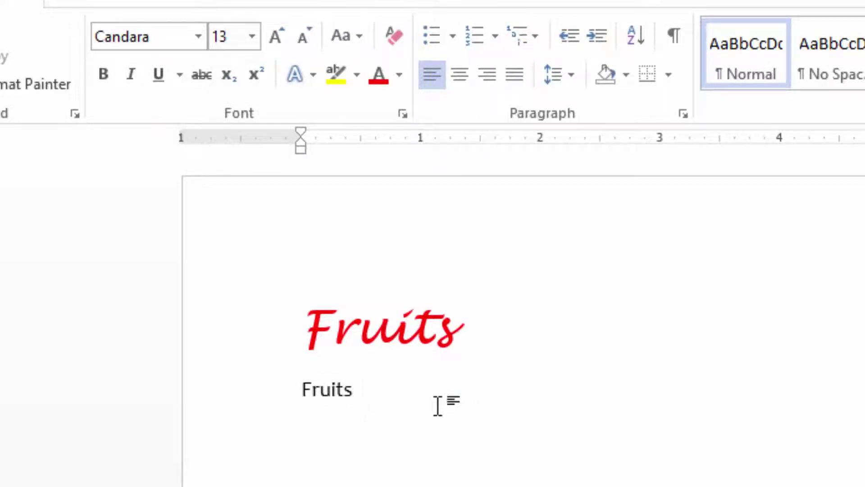
{"action": "type", "text": "are imp"}
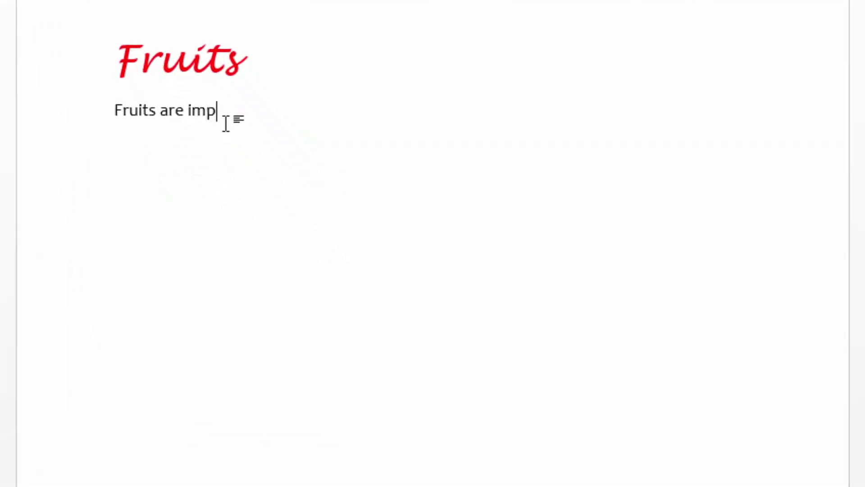
{"action": "type", "text": "ortant"}
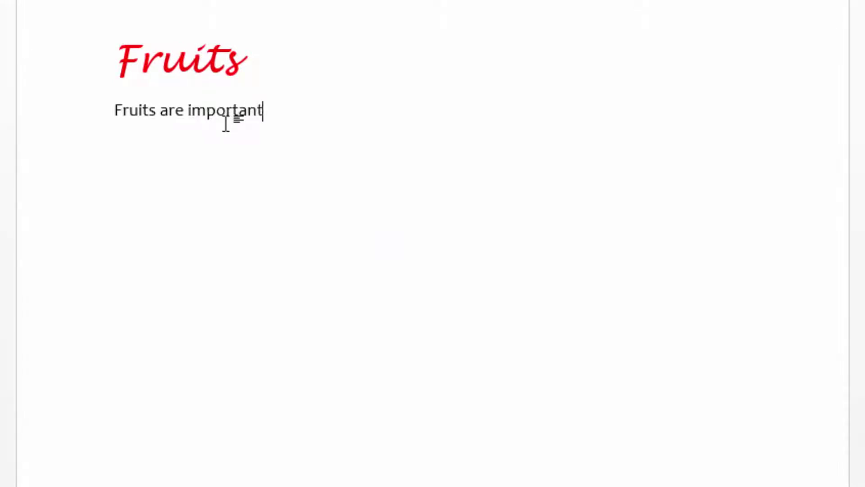
{"action": "type", "text": " part of"}
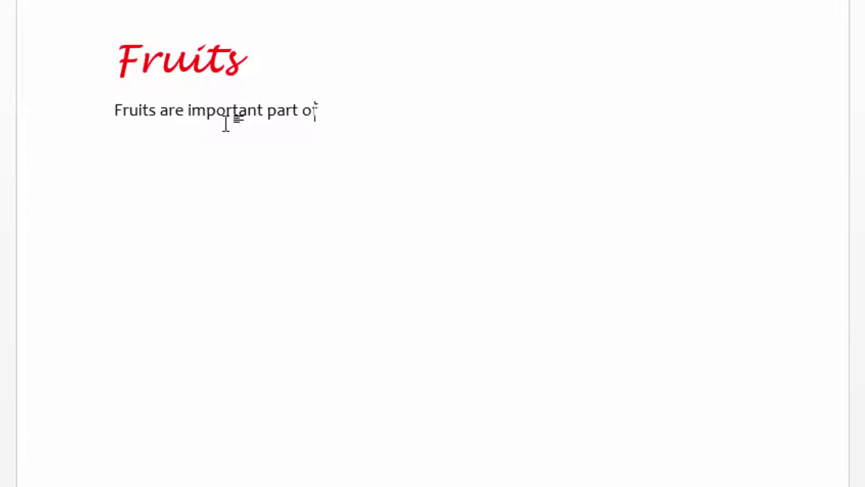
{"action": "type", "text": " a healthy "}
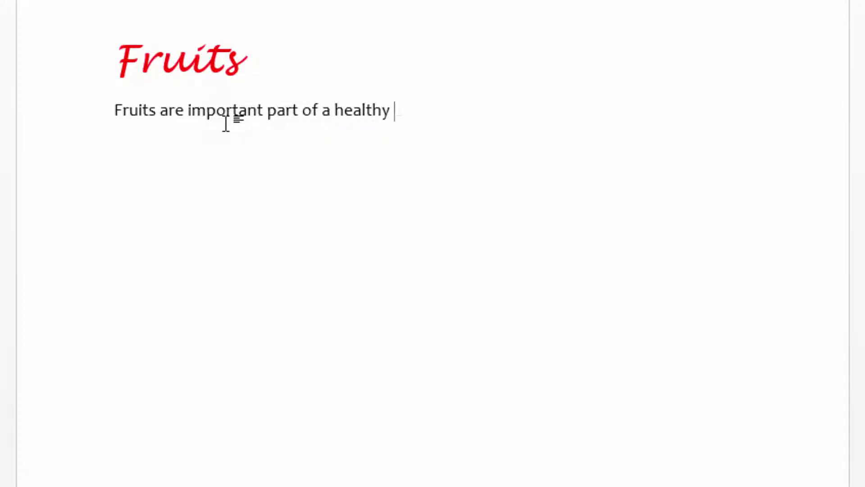
{"action": "type", "text": "diet"}
{"action": "type", "text": ". Frui"}
{"action": "type", "text": "ts are"}
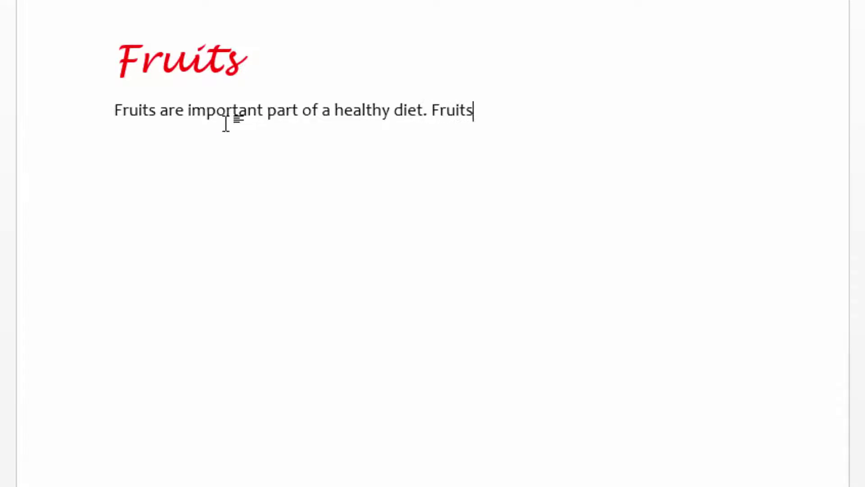
{"action": "type", "text": " rich "}
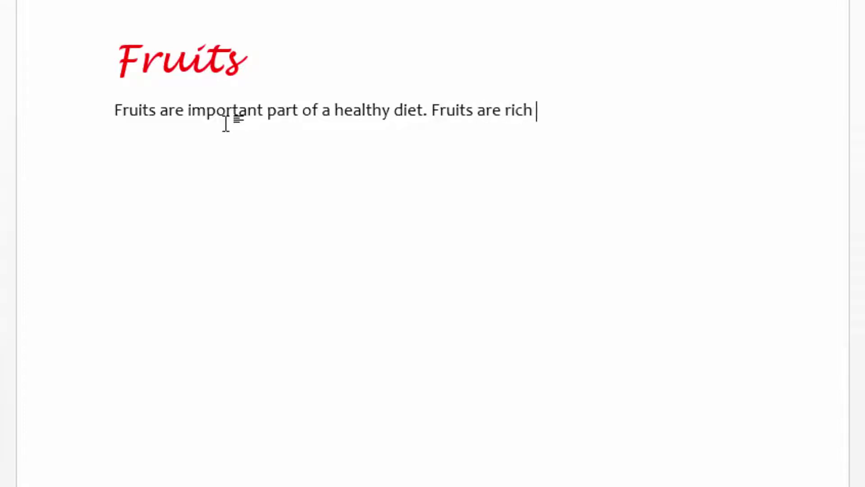
{"action": "type", "text": "in vitamins"}
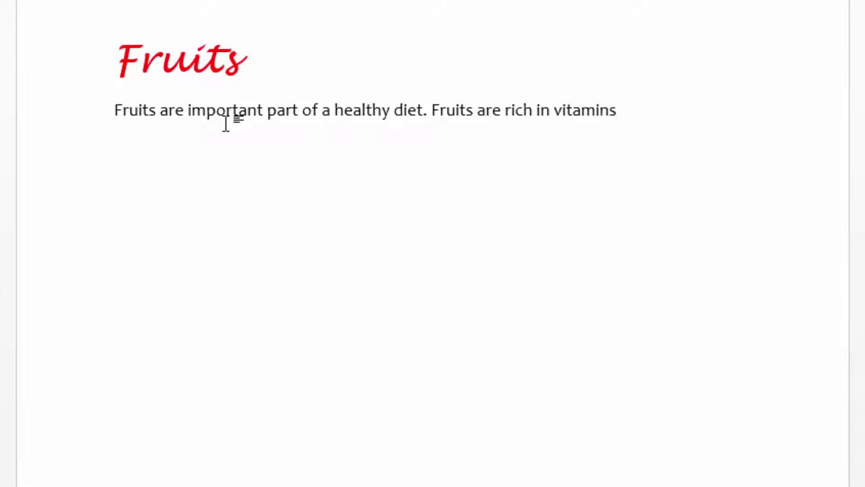
{"action": "type", "text": " and minerals"}
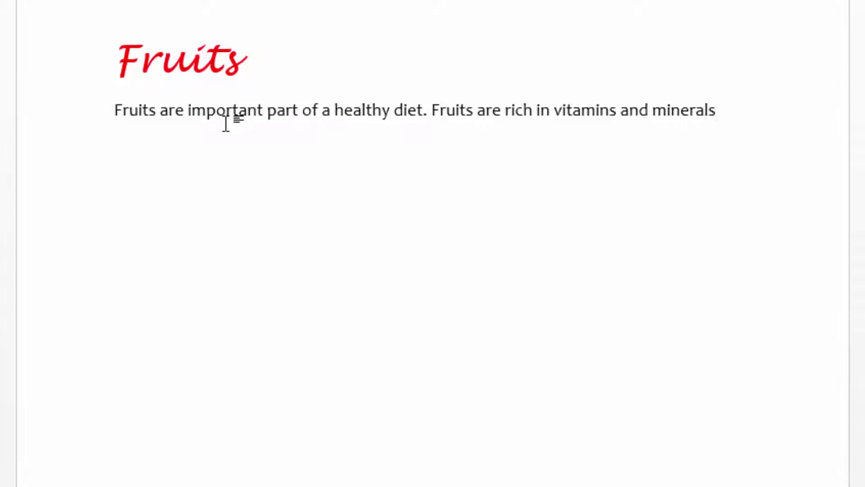
{"action": "type", "text": " which are"}
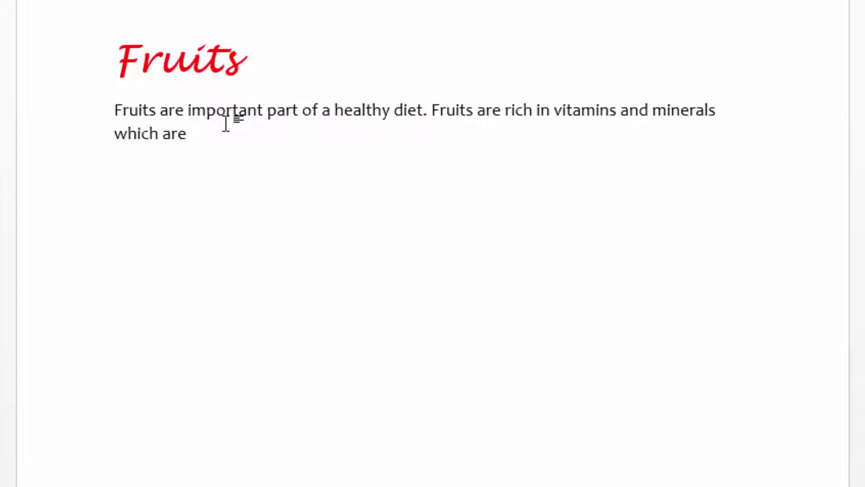
{"action": "type", "text": "making our "}
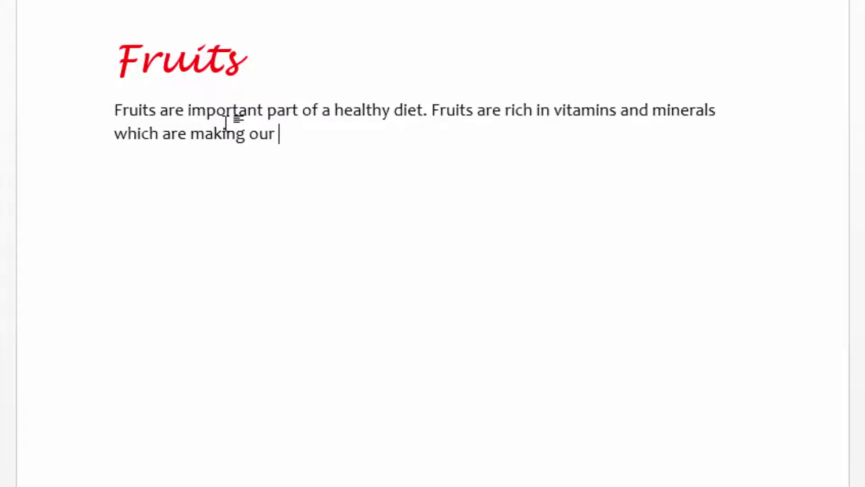
{"action": "type", "text": "immune"}
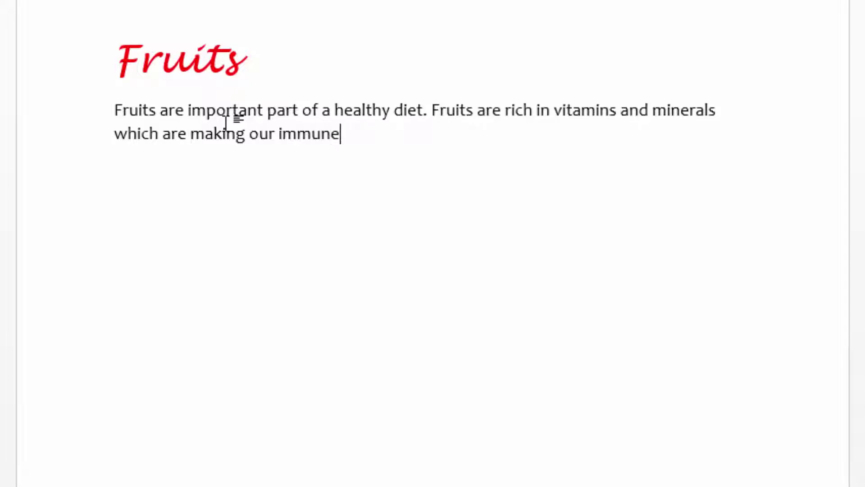
{"action": "type", "text": " syste"}
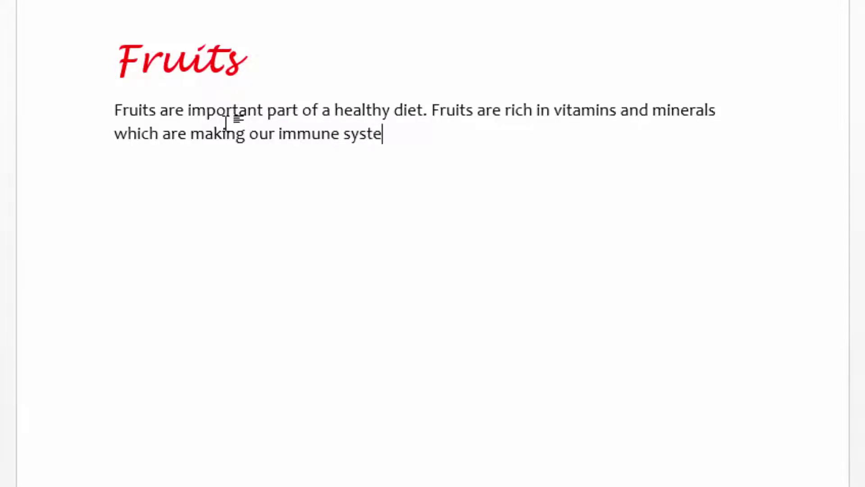
{"action": "type", "text": "m stronger"}
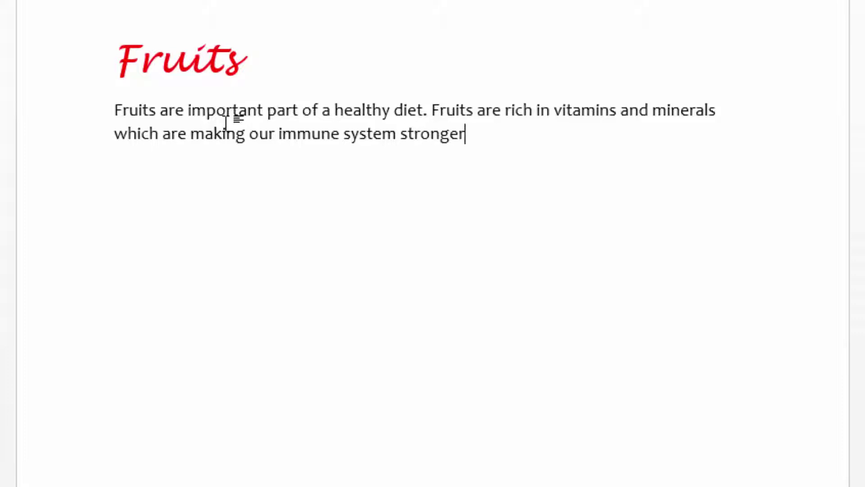
{"action": "type", "text": "."}
Step: Type 'Some examples of fruits are:' at the end of the paragraph
{"action": "type", "text": "Some"}
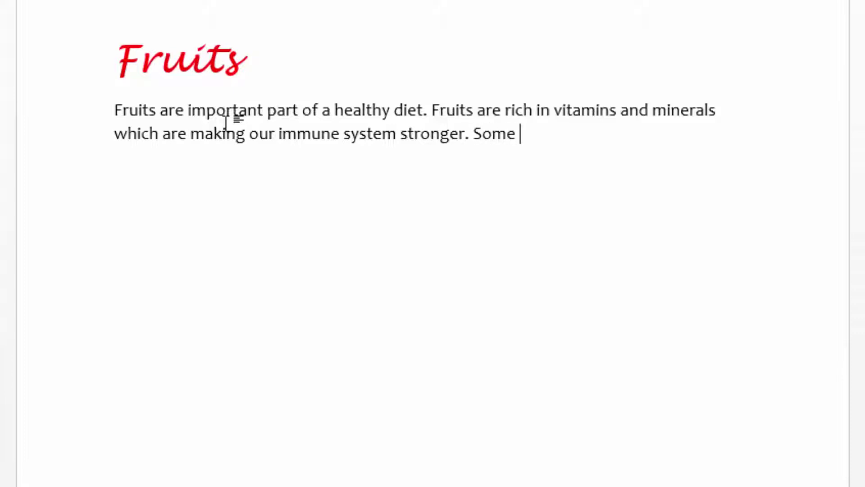
{"action": "type", "text": " example"}
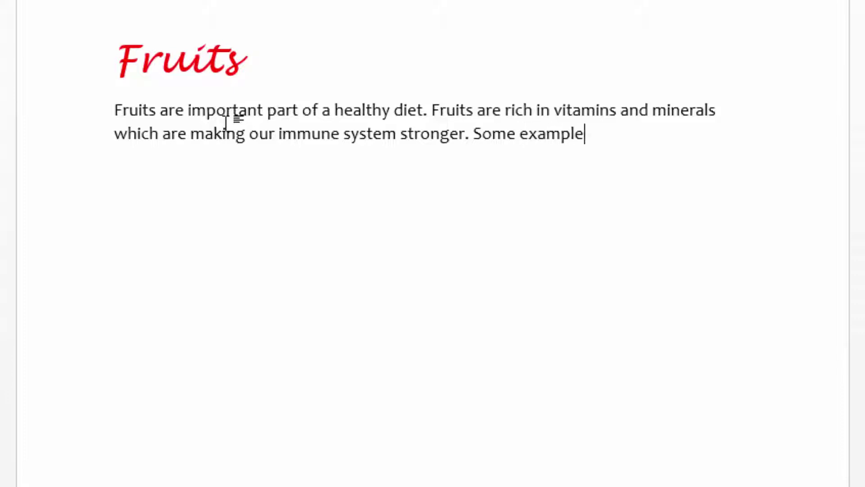
{"action": "type", "text": "s of fru"}
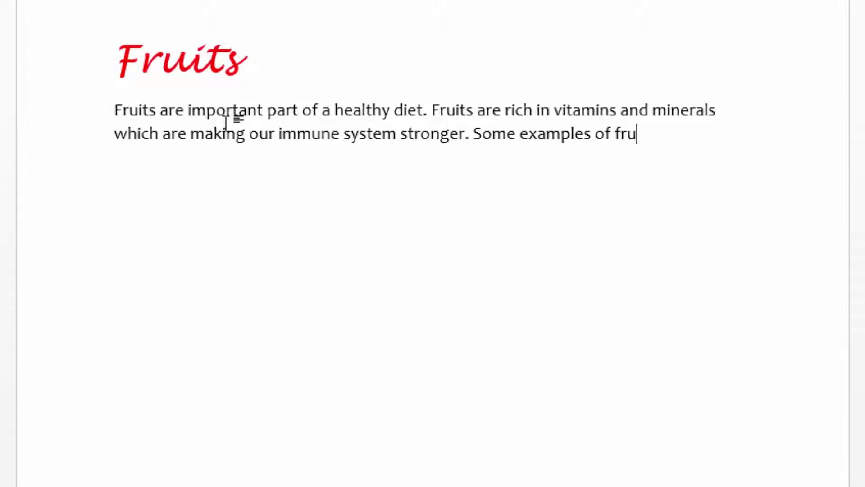
{"action": "type", "text": "its are"}
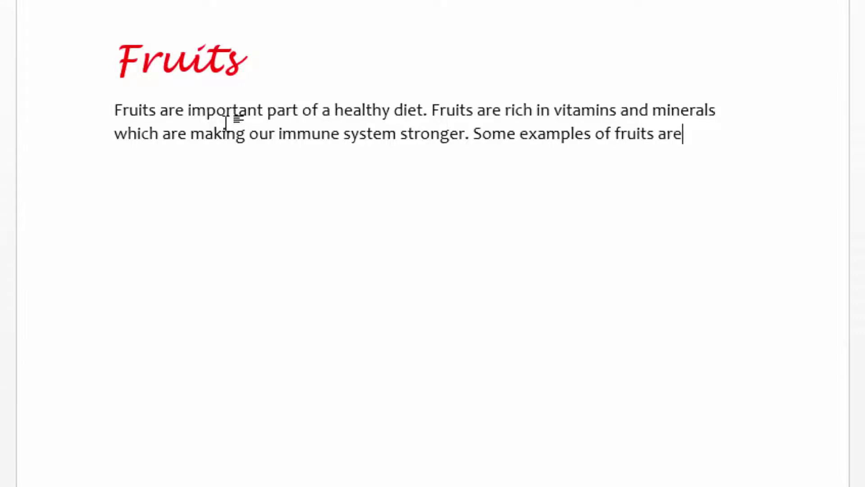
{"action": "type", "text": ":"}
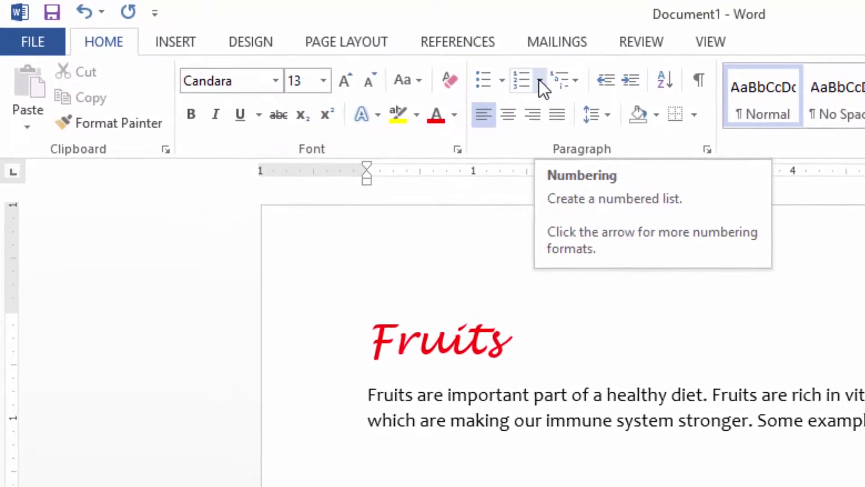
Step: Create a '1. 2. 3.' numbered list of Apples, Avocadoes, Oranges and Pears
{"action": "left_click", "coordinate": [539, 80]}
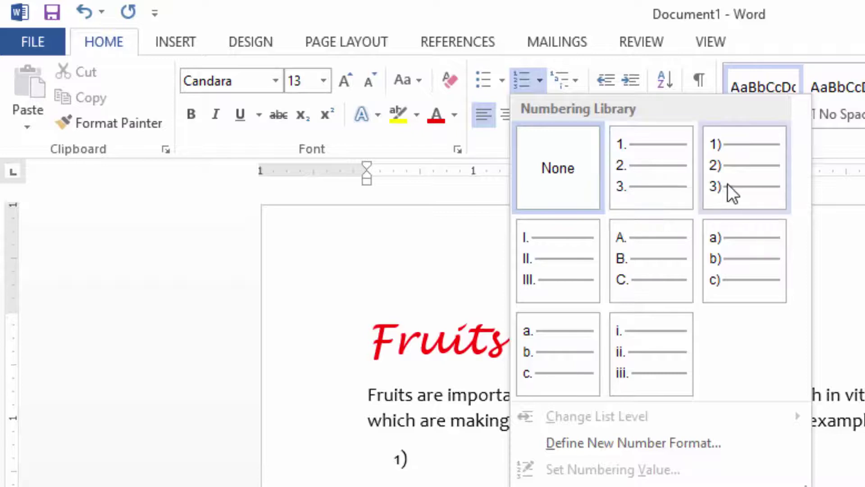
{"action": "left_click", "coordinate": [651, 174]}
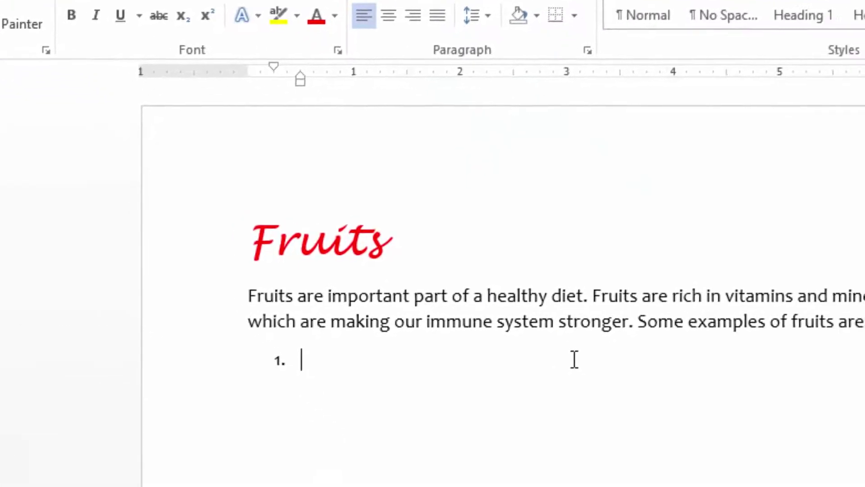
{"action": "type", "text": "Apples"}
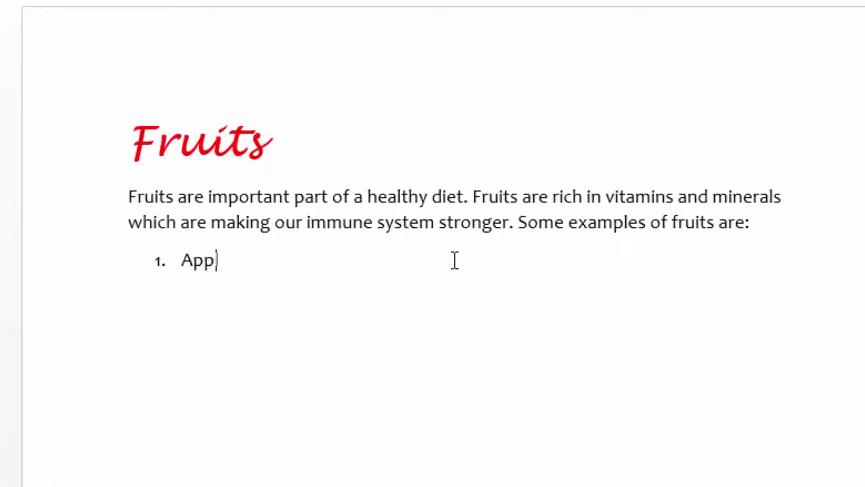
{"action": "key", "text": "Return"}
{"action": "type", "text": "Avocadoes"}
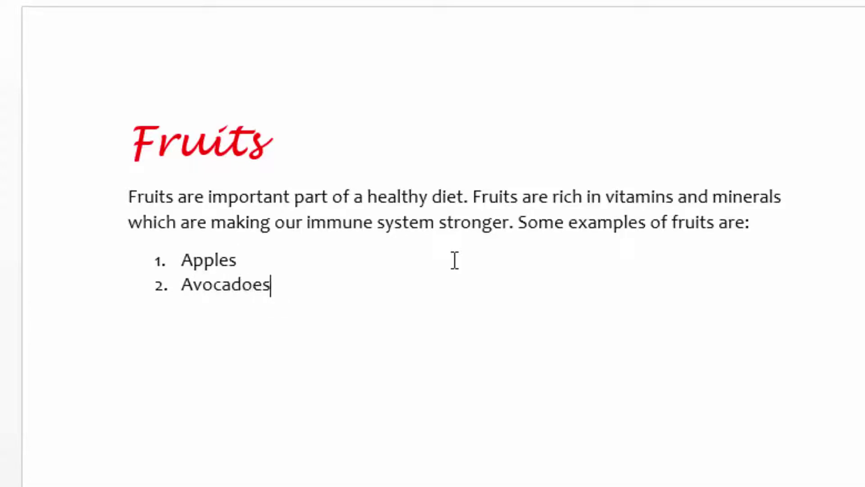
{"action": "key", "text": "Return"}
{"action": "type", "text": "Oranges"}
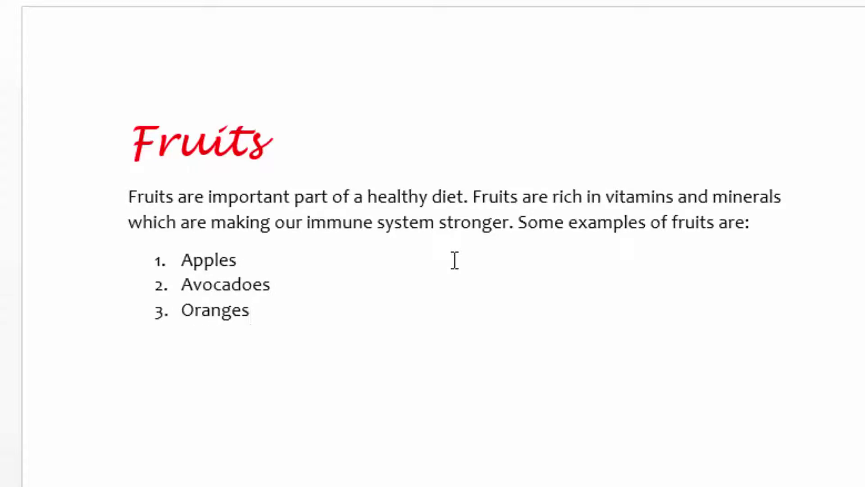
{"action": "key", "text": "Return"}
{"action": "type", "text": "Pears"}
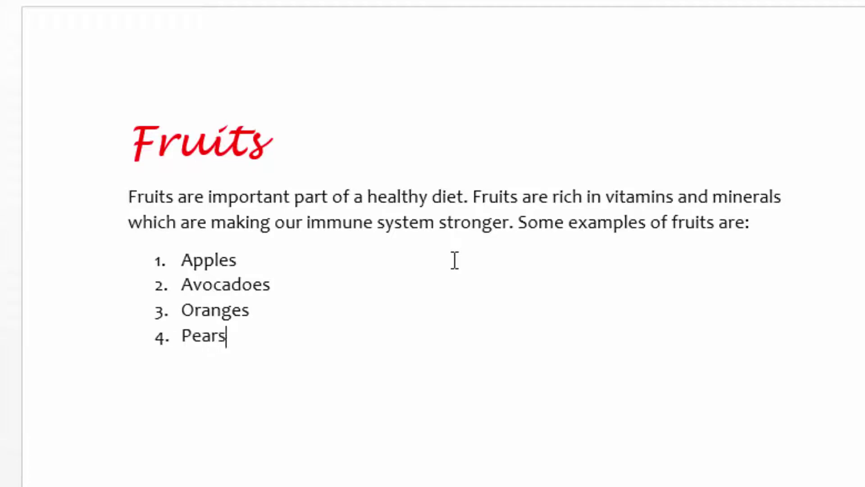
Step: End the numbering and type 'Examples of nutrients that most fruits contain are:'
{"action": "key", "text": "Return"}
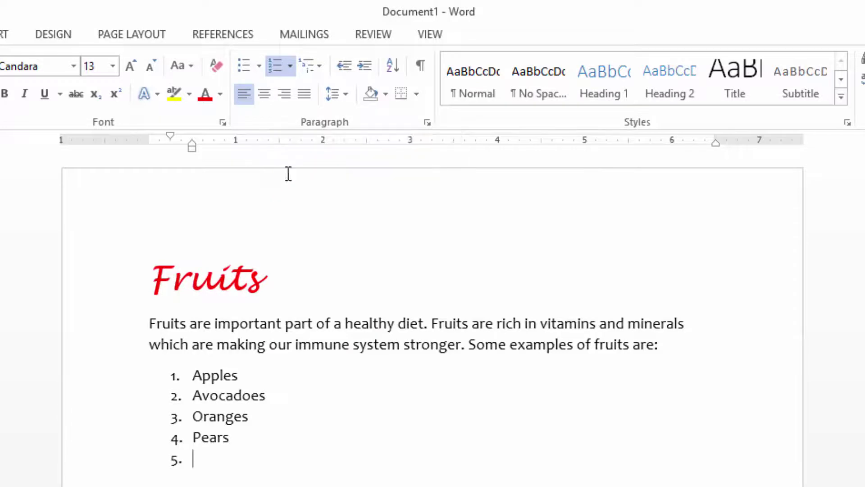
{"action": "left_click", "coordinate": [272, 67]}
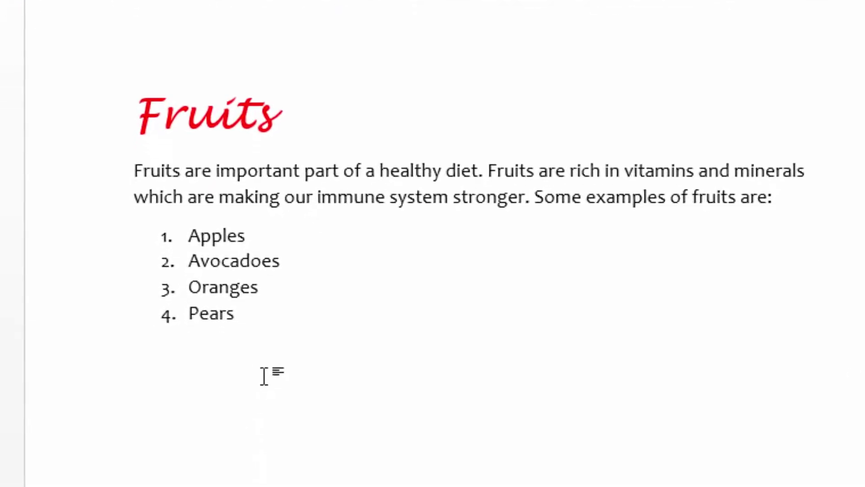
{"action": "type", "text": "Exa"}
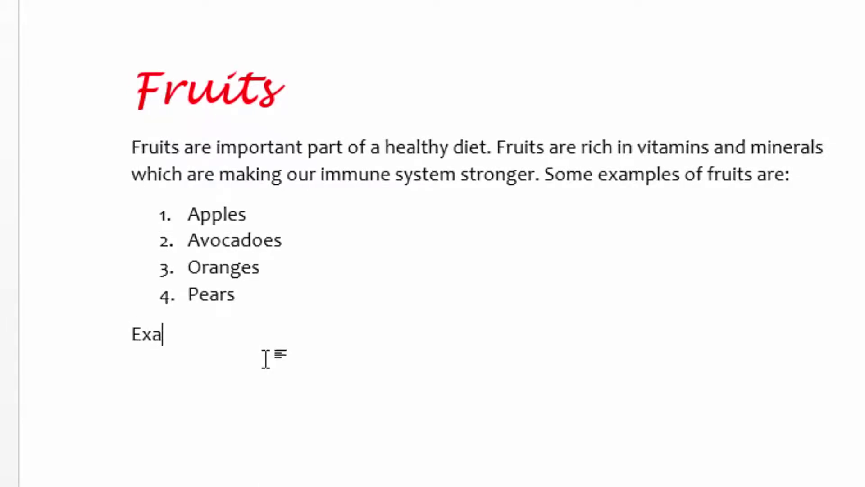
{"action": "type", "text": "mples"}
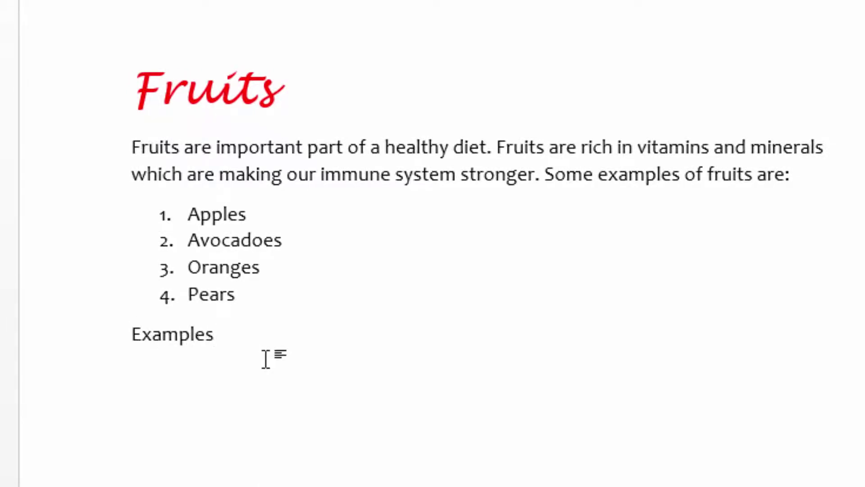
{"action": "type", "text": " of nutr"}
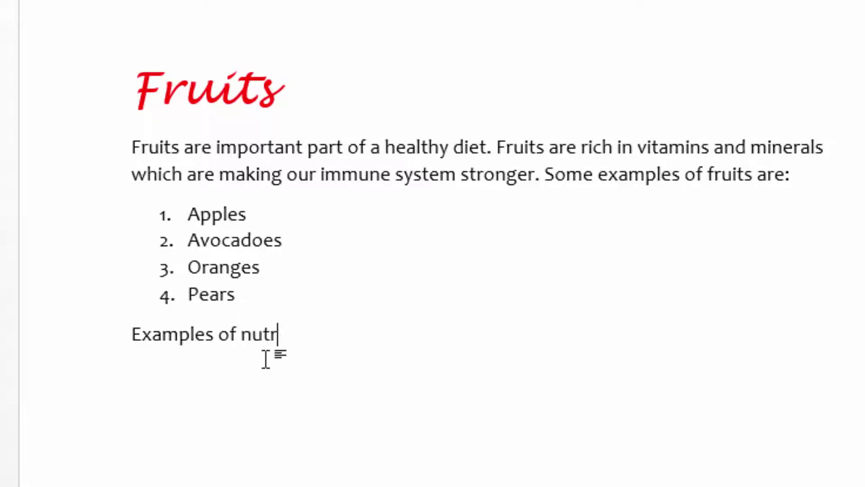
{"action": "type", "text": "ients"}
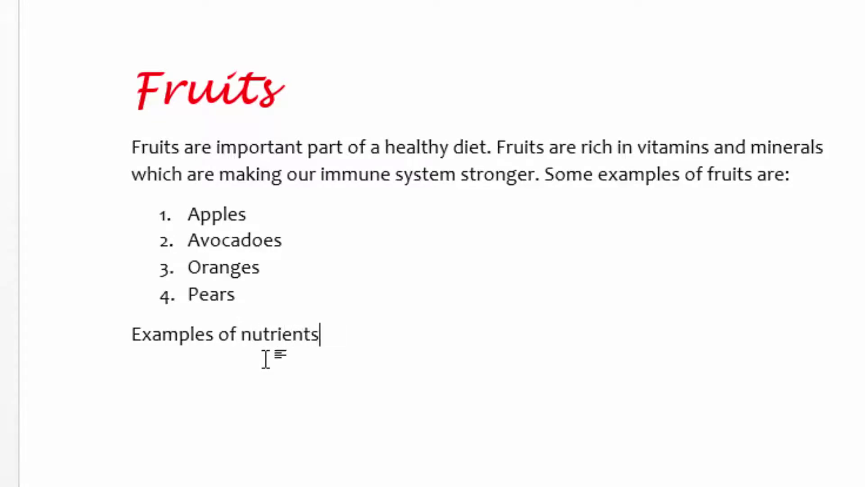
{"action": "type", "text": " that mos"}
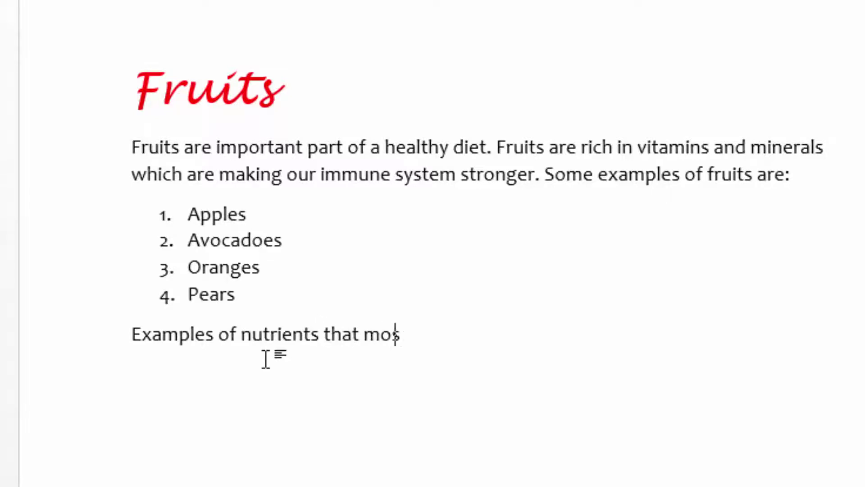
{"action": "type", "text": "t fruits contain"}
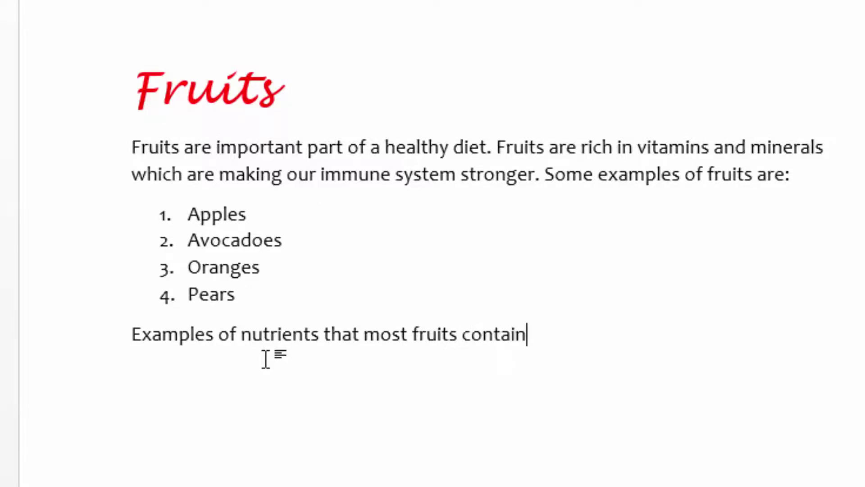
{"action": "type", "text": " are:"}
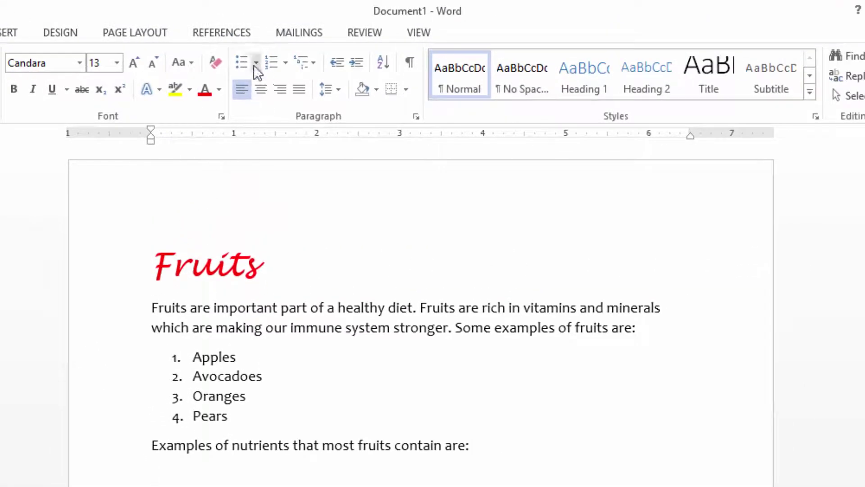
Step: Make a colourful-bullet list of Vitamins, Minerals and Carbohydrates, then end the bullets
{"action": "left_click", "coordinate": [256, 63]}
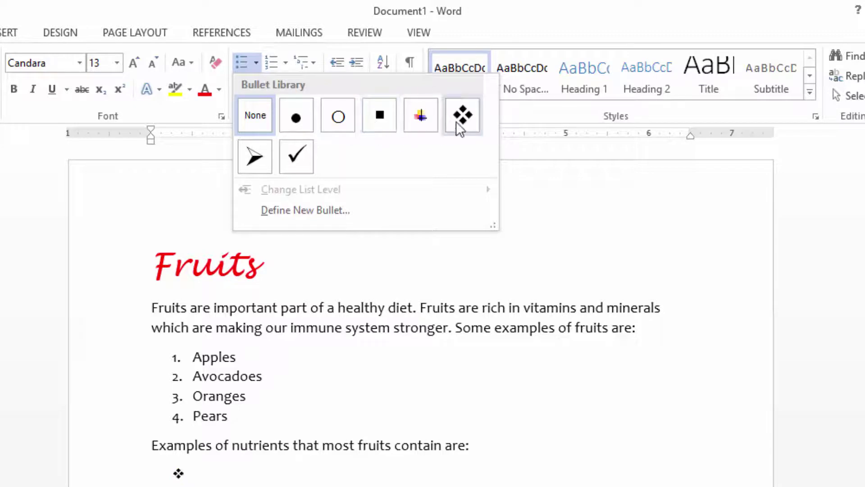
{"action": "left_click", "coordinate": [422, 116]}
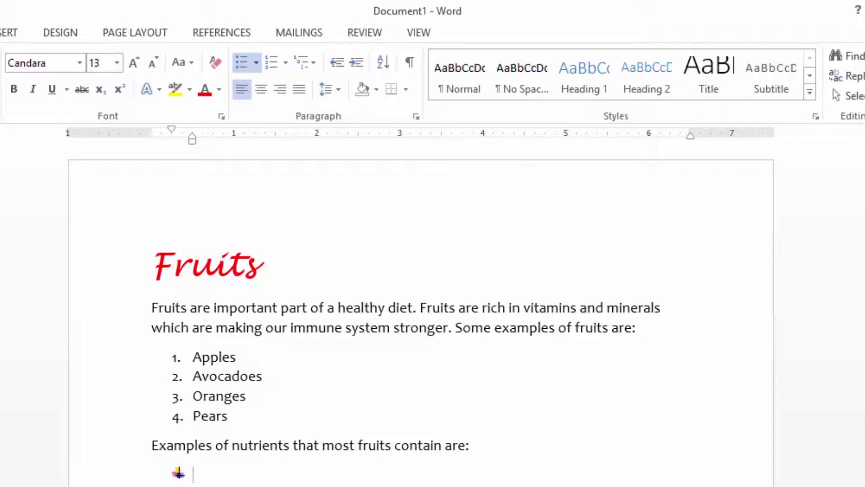
{"action": "type", "text": "Vit"}
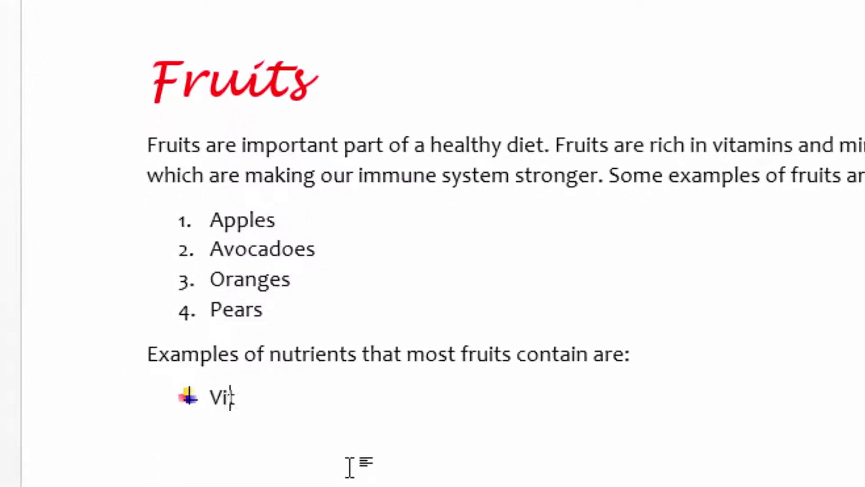
{"action": "type", "text": "amins"}
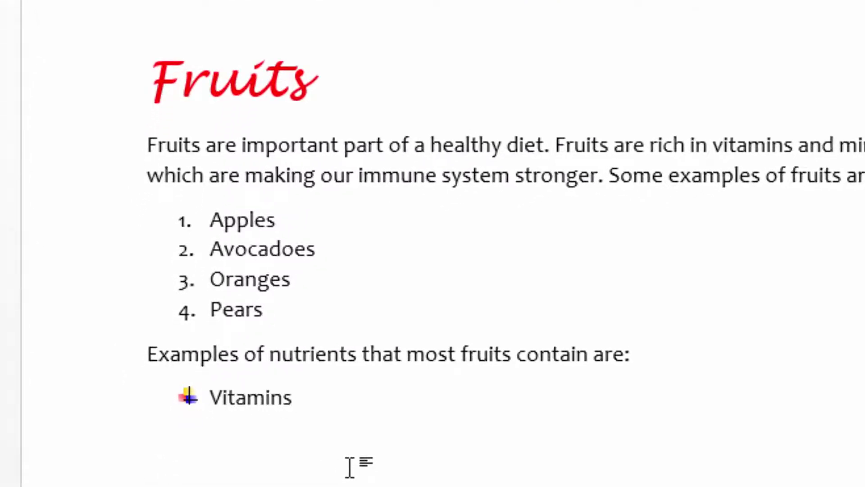
{"action": "key", "text": "Return"}
{"action": "type", "text": "Minerals"}
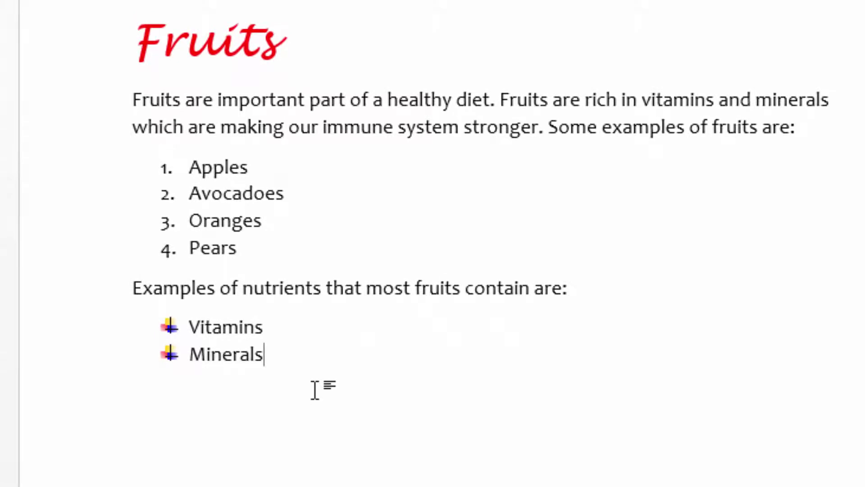
{"action": "key", "text": "Return"}
{"action": "type", "text": "Car"}
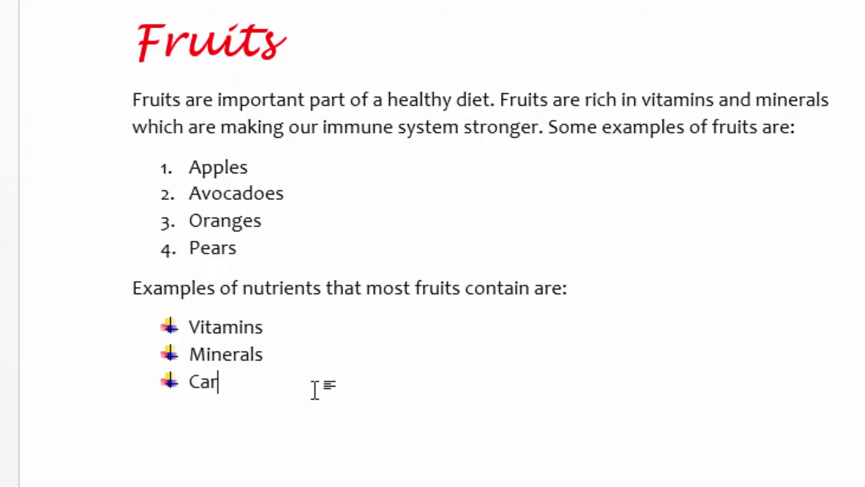
{"action": "type", "text": "bohy"}
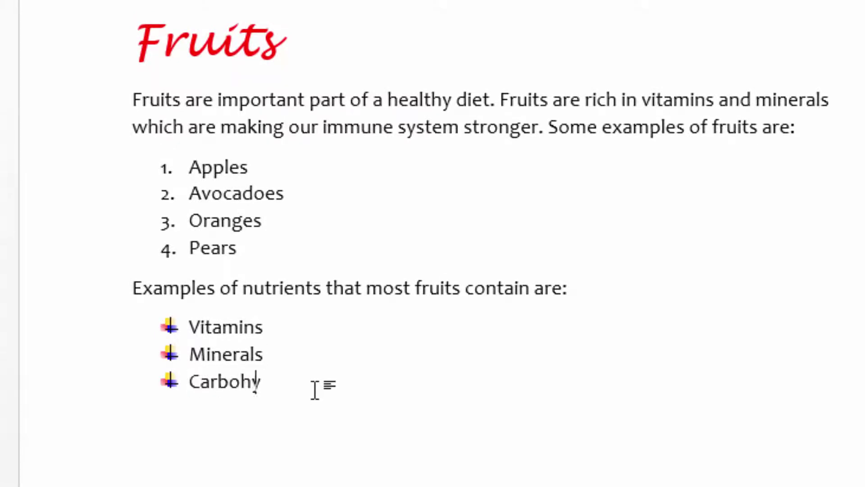
{"action": "type", "text": "drates"}
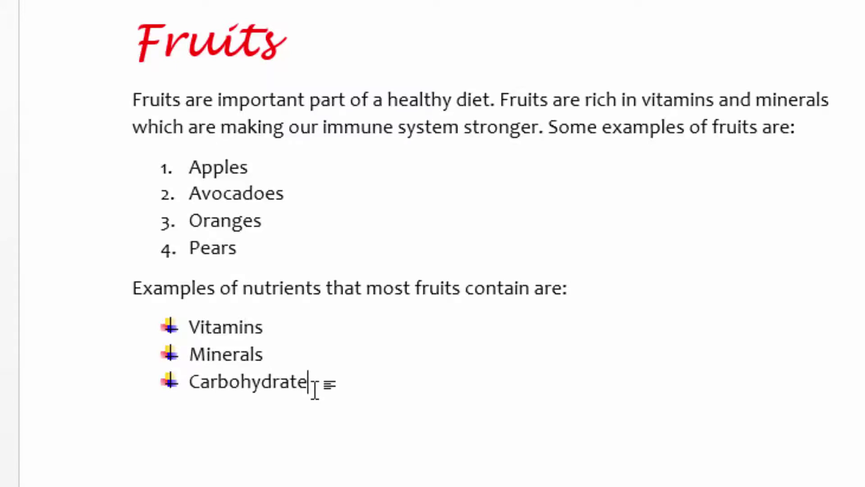
{"action": "key", "text": "Return"}
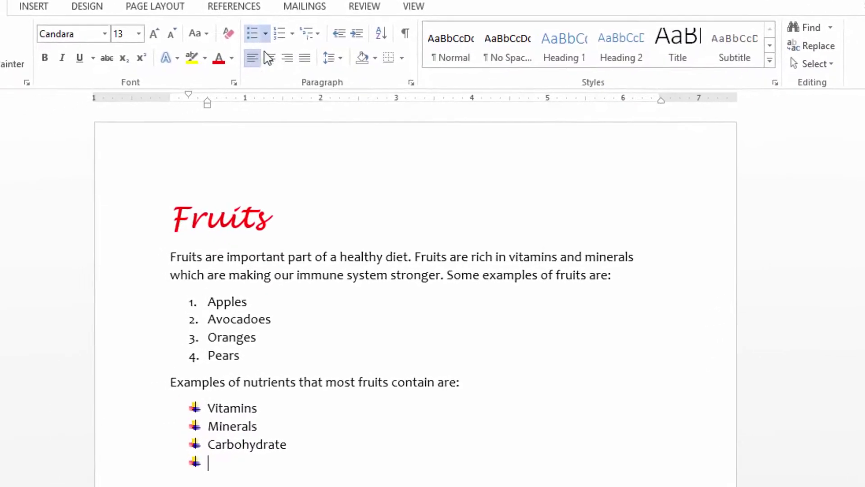
{"action": "left_click", "coordinate": [253, 36]}
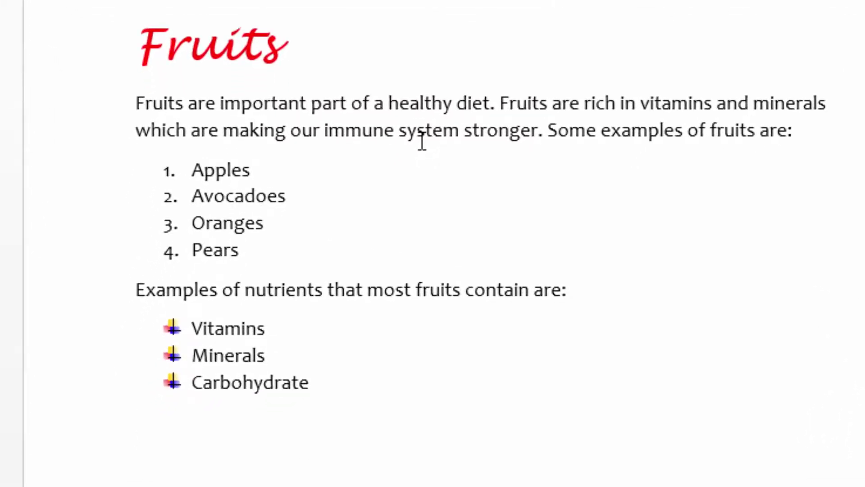
Step: Type 'the following are pictures of different examples of fruits' and start a new line
{"action": "type", "text": "the follow"}
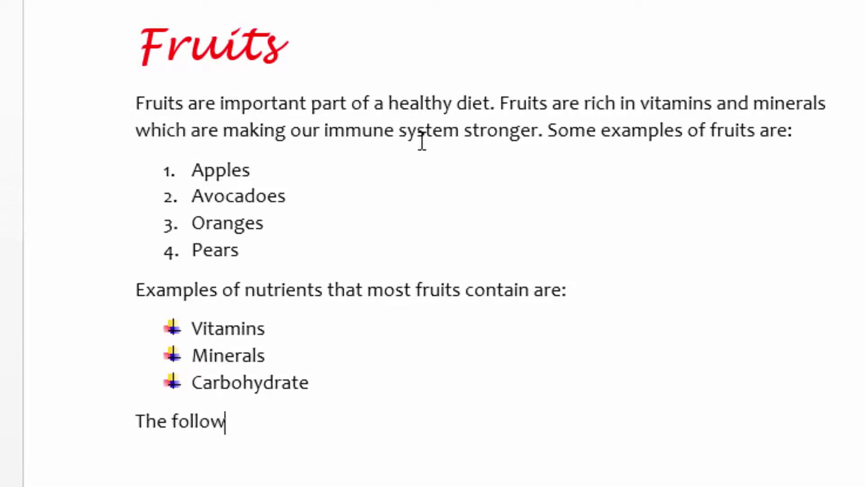
{"action": "type", "text": "ing a"}
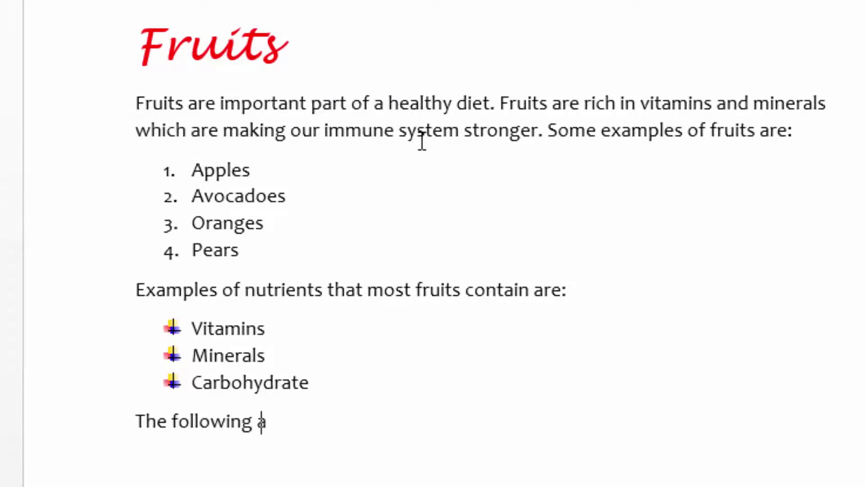
{"action": "type", "text": "re pictures"}
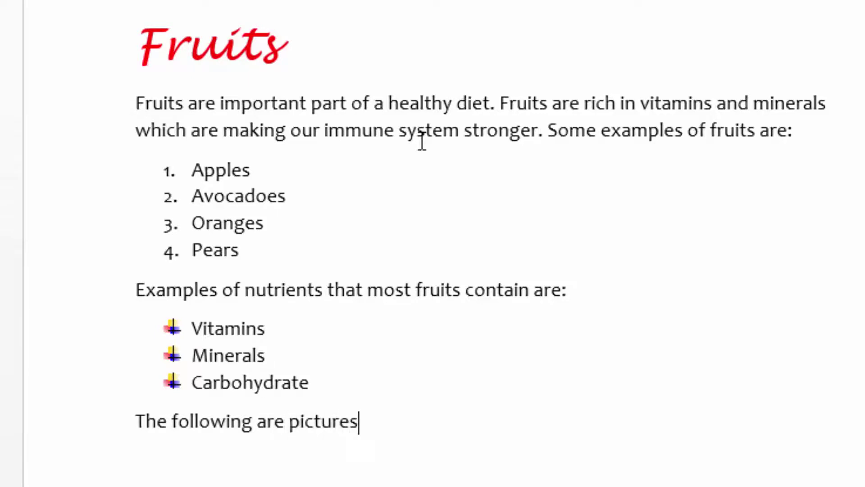
{"action": "type", "text": " of differe"}
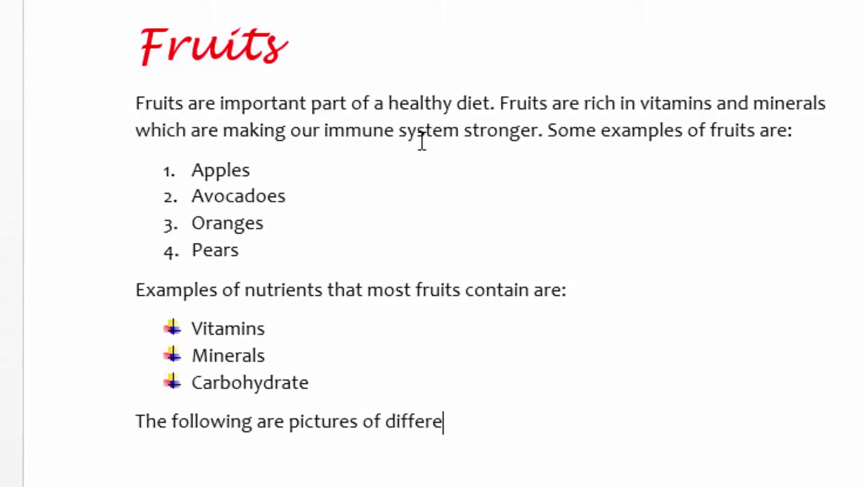
{"action": "type", "text": "nt example"}
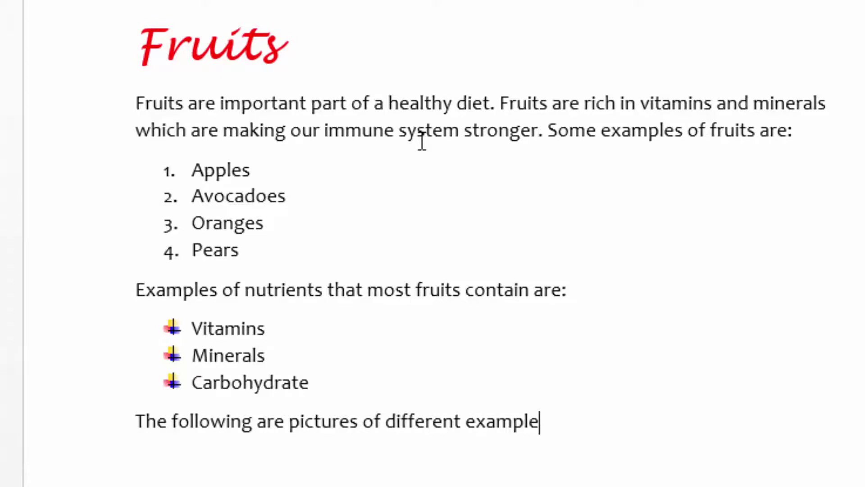
{"action": "type", "text": "s of fruits:"}
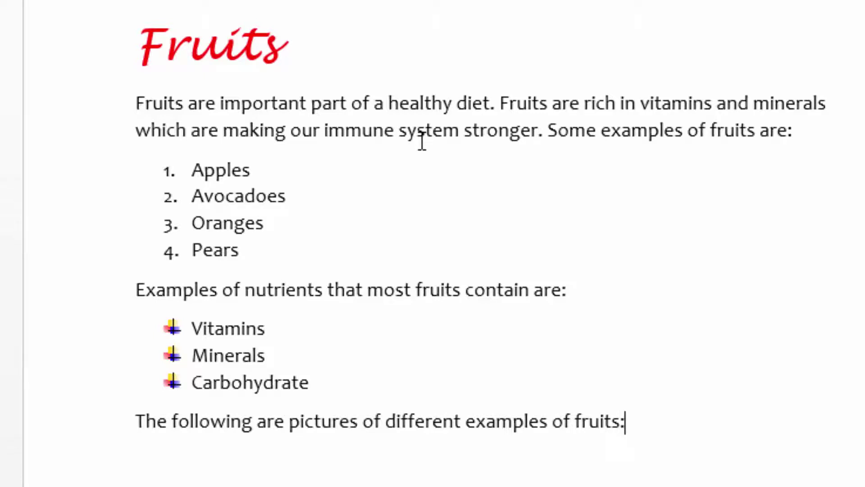
{"action": "key", "text": "Return"}
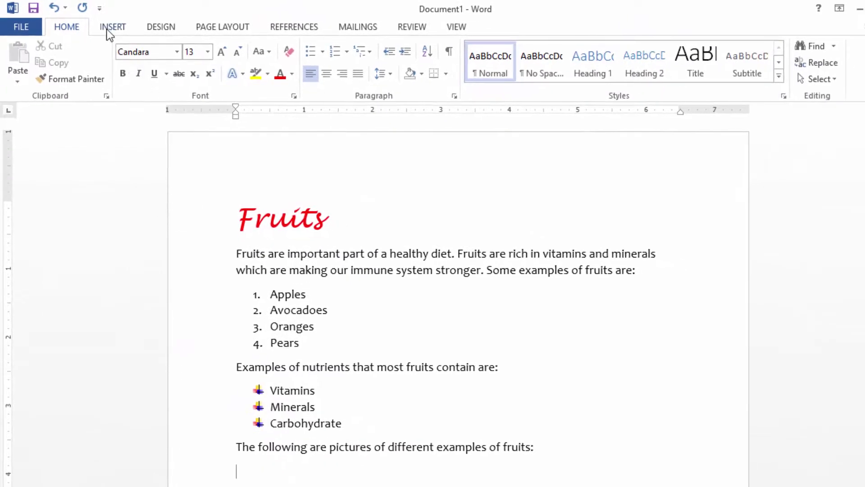
Step: Insert the apples photo from Desktop > FRUITS and shrink it to a smaller size
{"action": "left_click", "coordinate": [108, 27]}
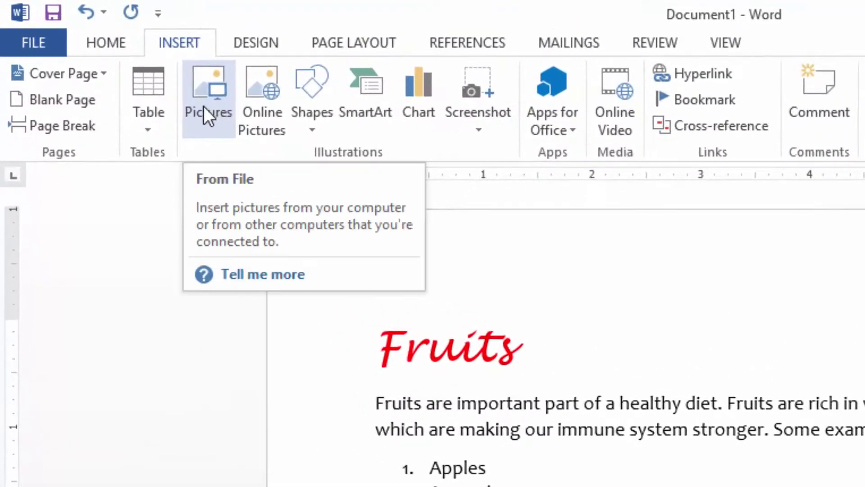
{"action": "left_click", "coordinate": [207, 100]}
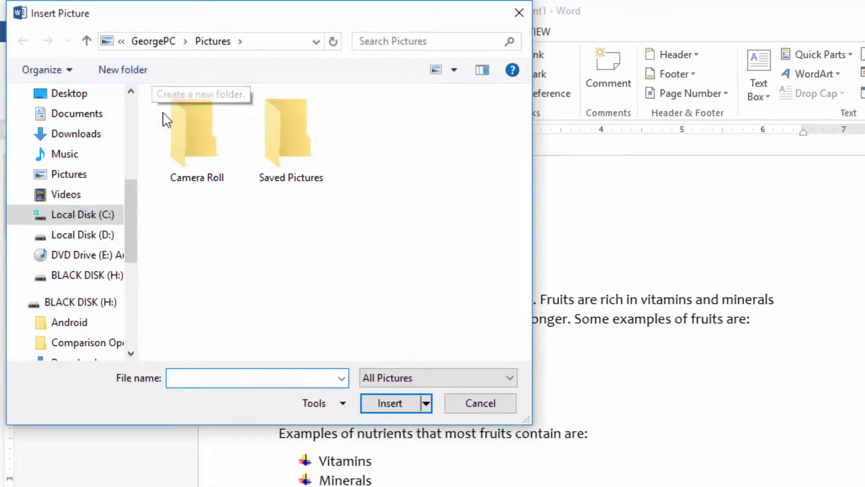
{"action": "left_click", "coordinate": [70, 94]}
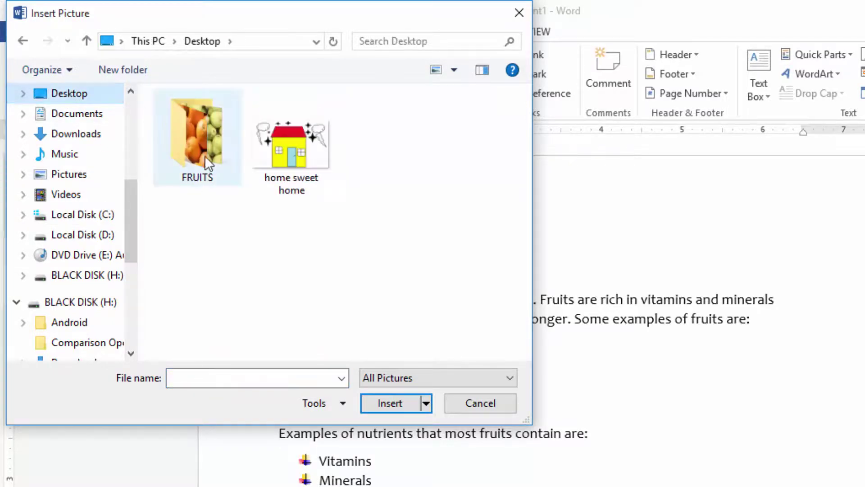
{"action": "double_click", "coordinate": [206, 136]}
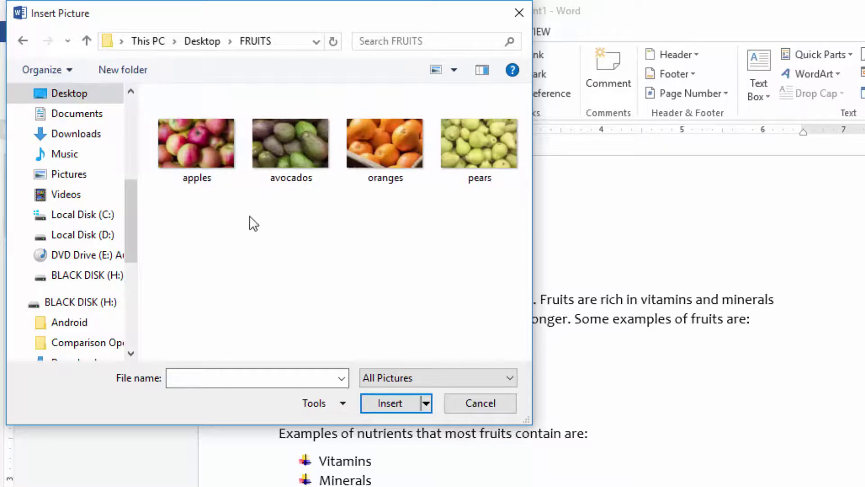
{"action": "left_click", "coordinate": [202, 131]}
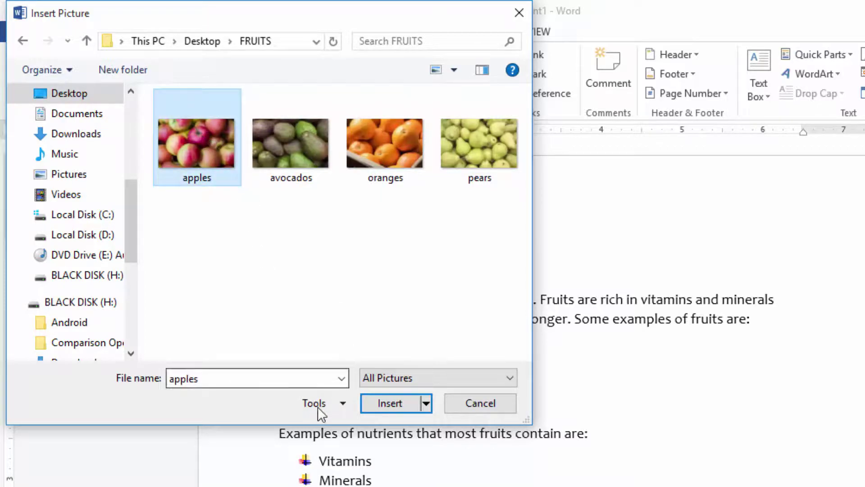
{"action": "left_click", "coordinate": [383, 404]}
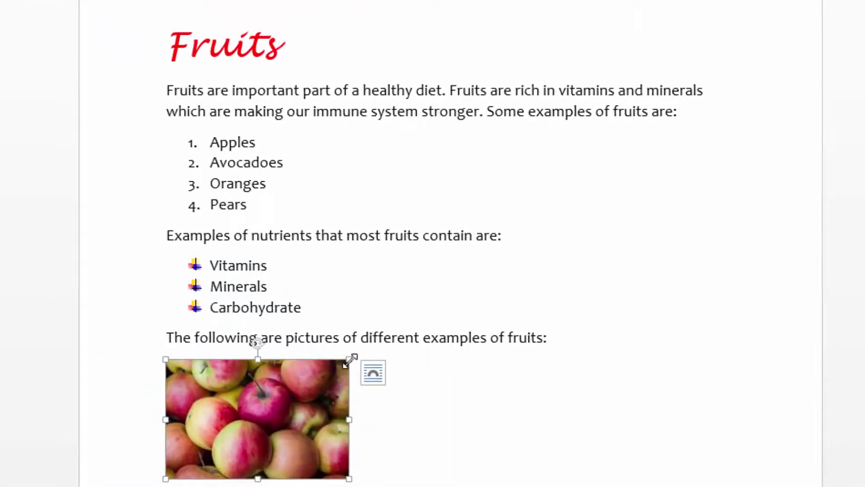
{"action": "left_click_drag", "start_coordinate": [350, 360], "coordinate": [246, 399]}
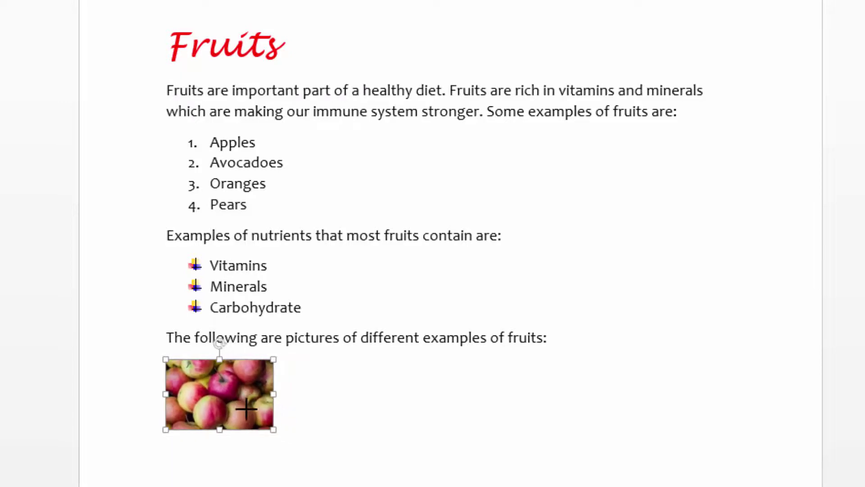
{"action": "left_click", "coordinate": [316, 435]}
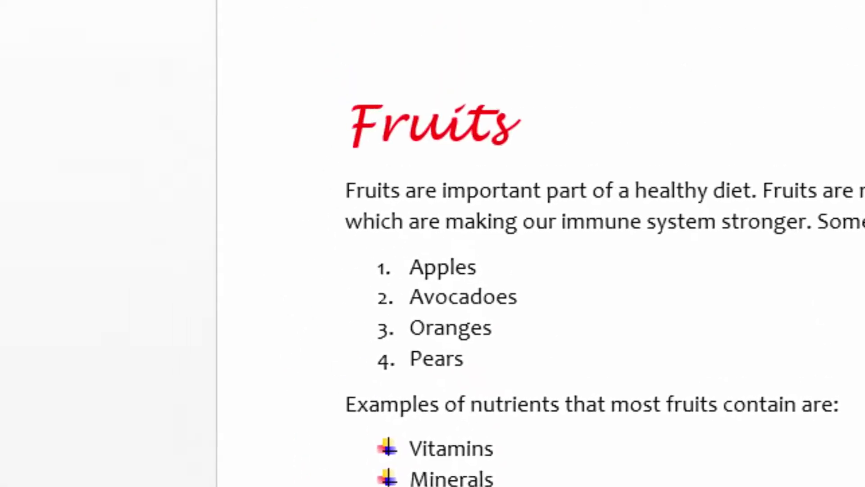
Step: Insert the oranges photo beside the apples and shrink it to match
{"action": "left_click", "coordinate": [250, 105]}
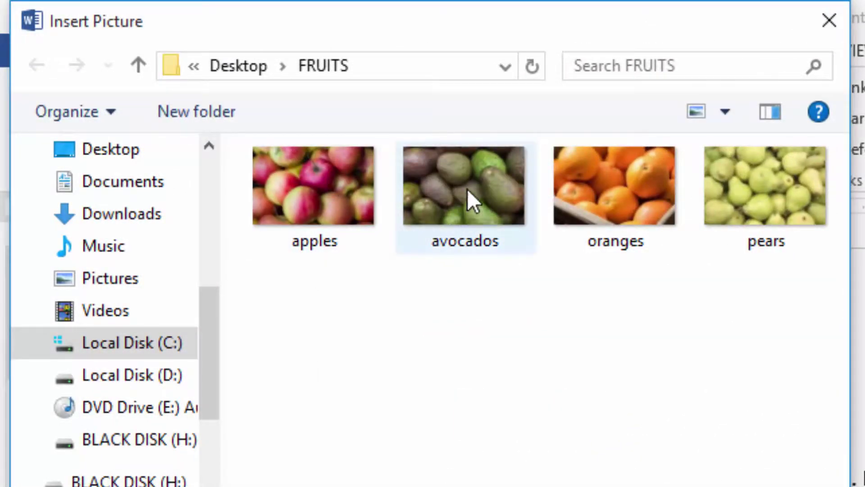
{"action": "left_click", "coordinate": [634, 182]}
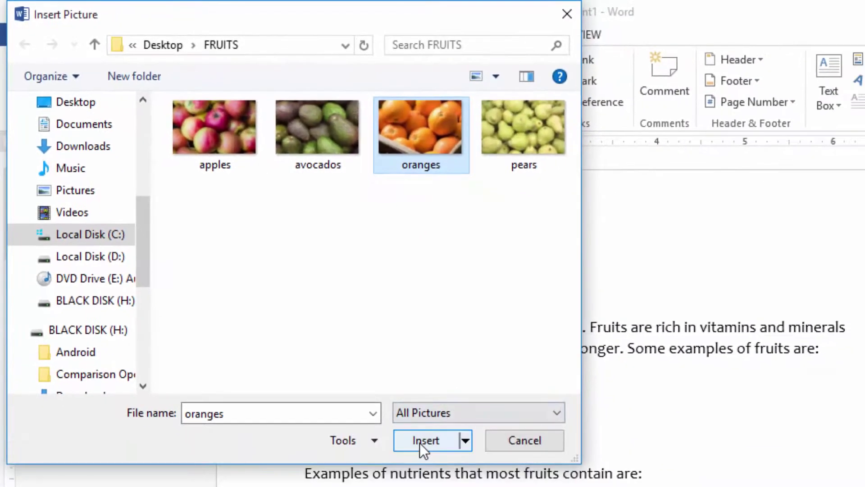
{"action": "left_click", "coordinate": [420, 443]}
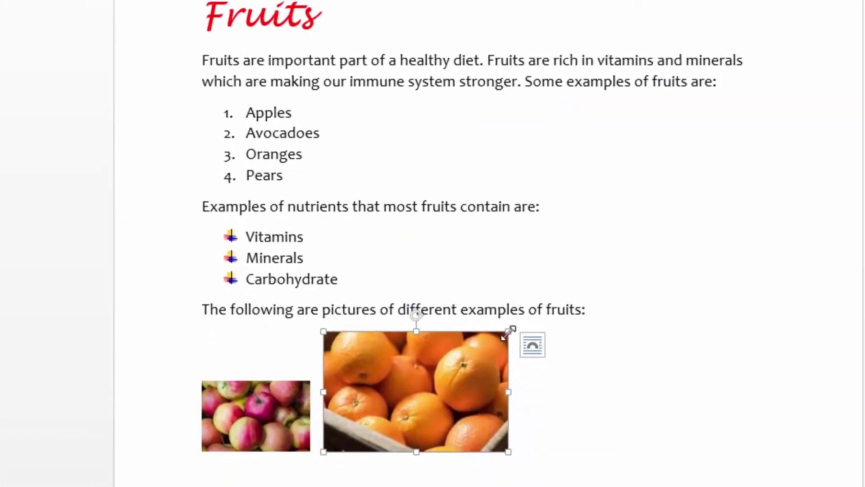
{"action": "left_click_drag", "start_coordinate": [510, 332], "coordinate": [432, 404]}
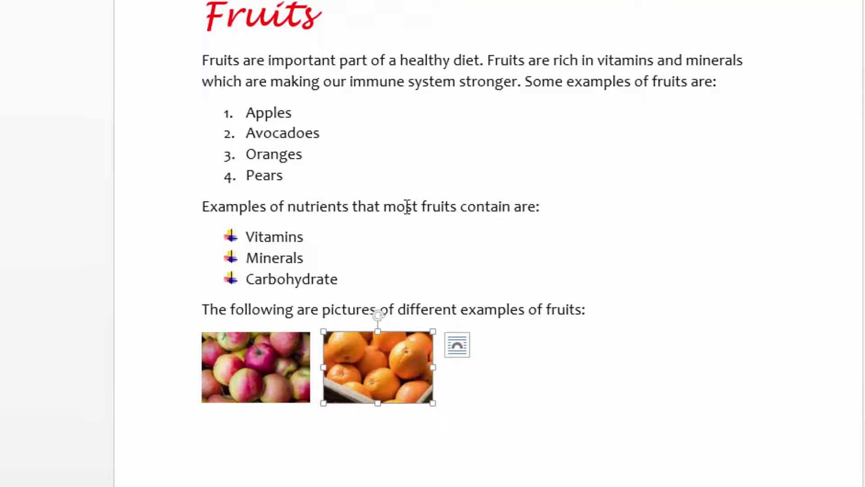
{"action": "left_click", "coordinate": [446, 394]}
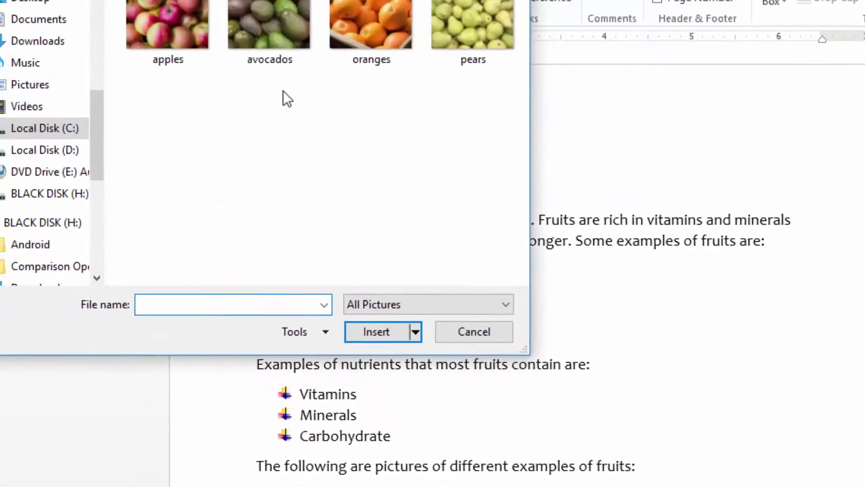
Step: Insert the avocados photo as the third picture, shrunk to the same small size
{"action": "left_click", "coordinate": [320, 148]}
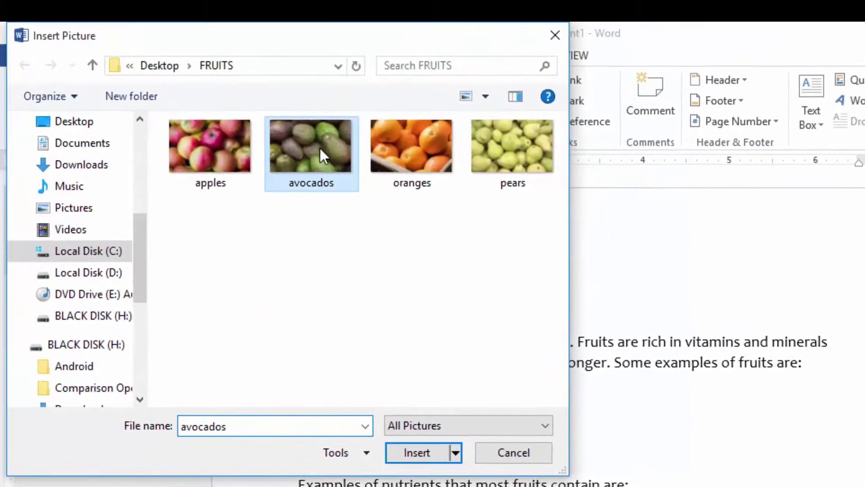
{"action": "left_click", "coordinate": [410, 453]}
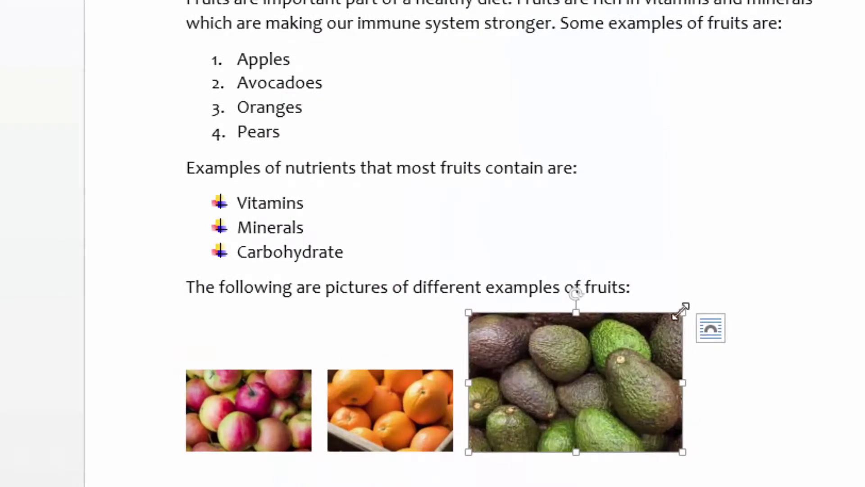
{"action": "left_click_drag", "start_coordinate": [683, 311], "coordinate": [595, 407]}
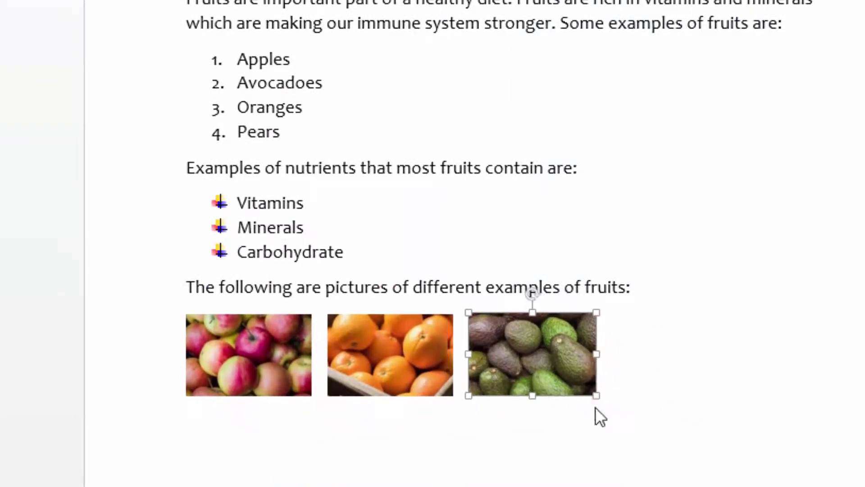
{"action": "left_click", "coordinate": [618, 382]}
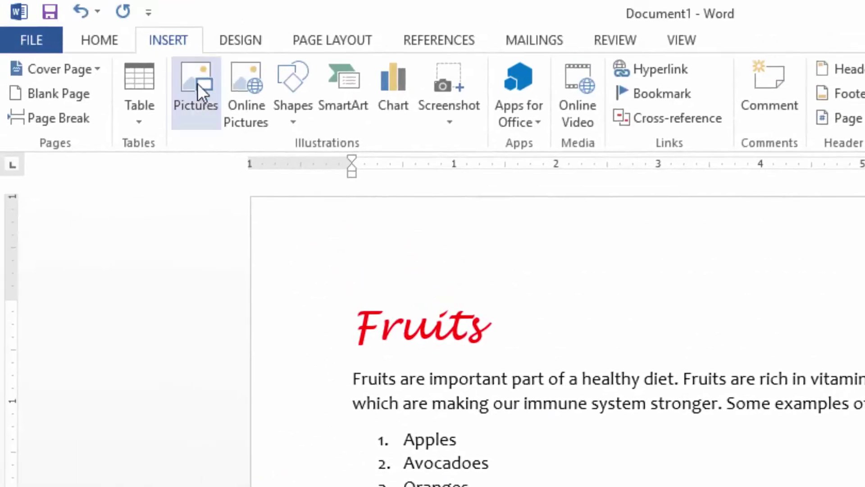
Step: Insert the pears photo as the fourth picture, shrunk to match the others
{"action": "left_click", "coordinate": [192, 91]}
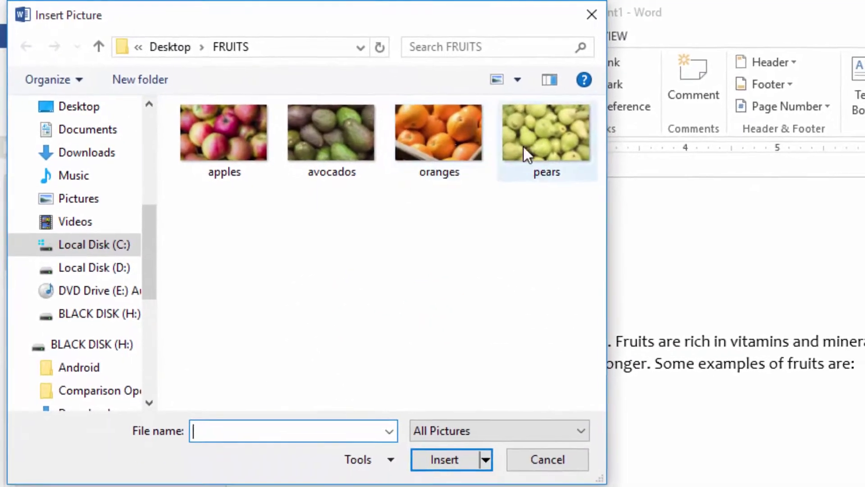
{"action": "left_click", "coordinate": [537, 134]}
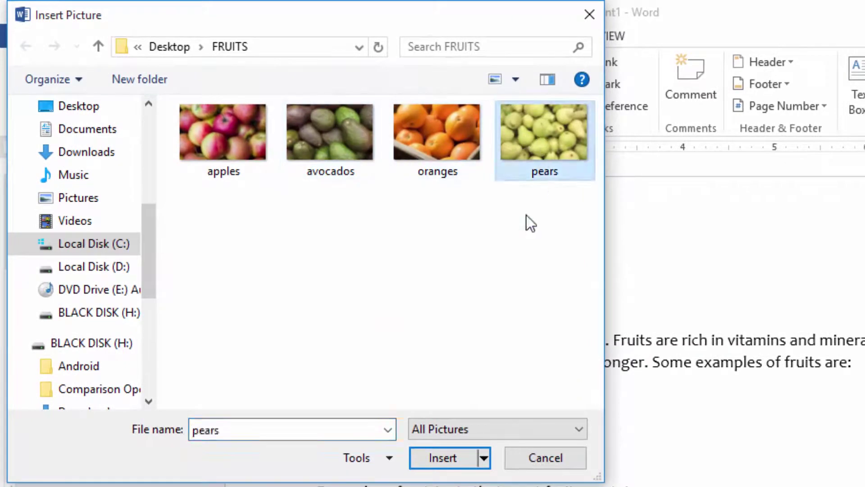
{"action": "left_click", "coordinate": [442, 460]}
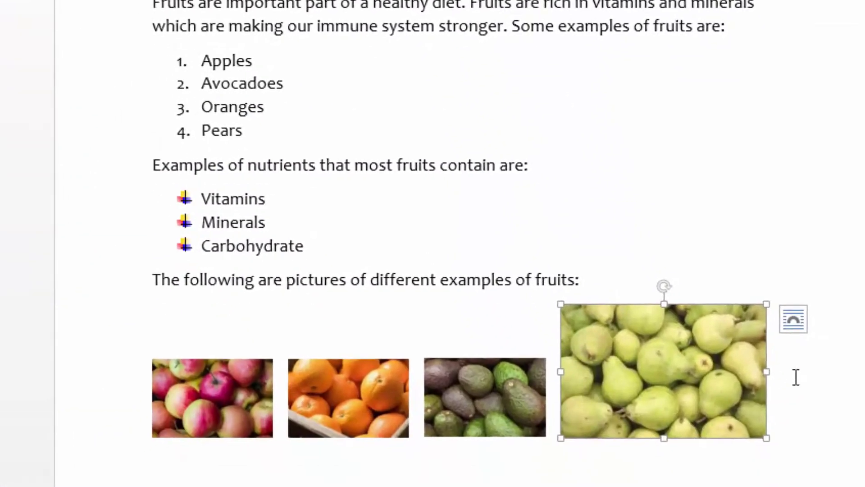
{"action": "left_click_drag", "start_coordinate": [766, 304], "coordinate": [685, 388]}
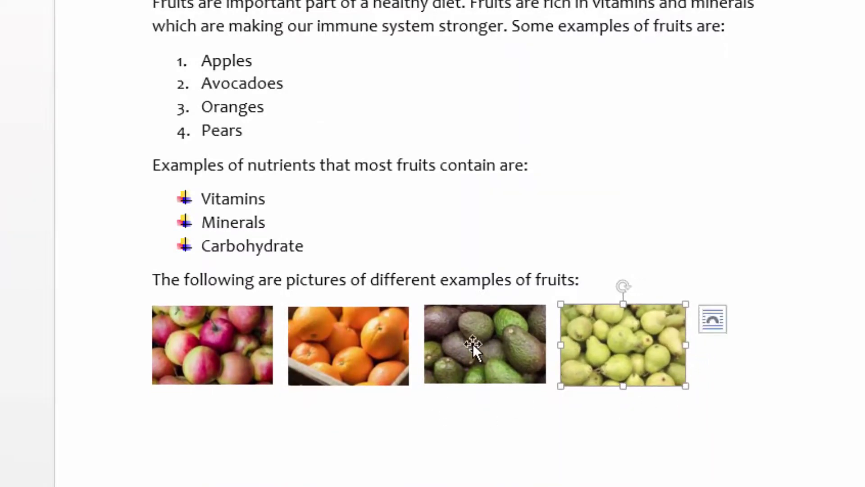
{"action": "left_click", "coordinate": [684, 188]}
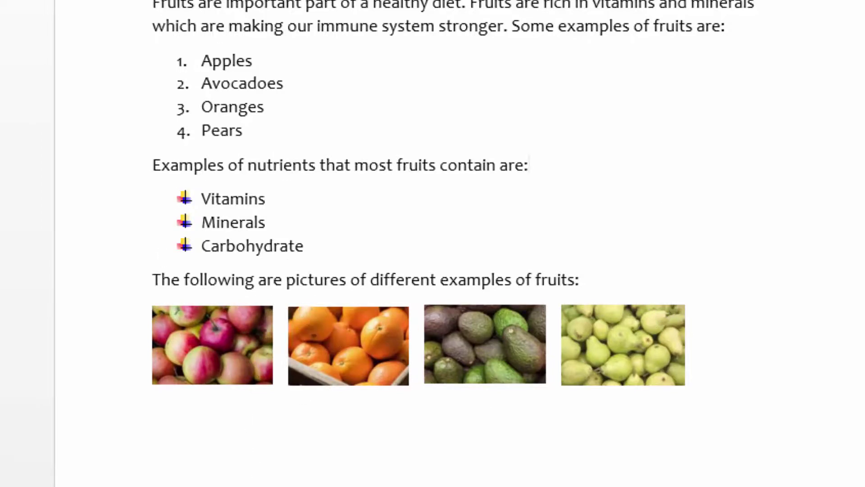
Step: Give the apples photo a red 2¼ pt picture border
{"action": "left_click", "coordinate": [222, 339]}
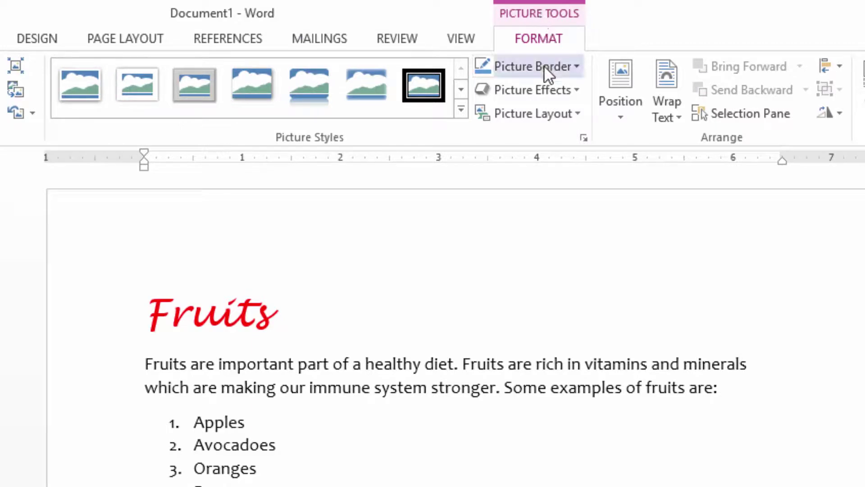
{"action": "left_click", "coordinate": [575, 66]}
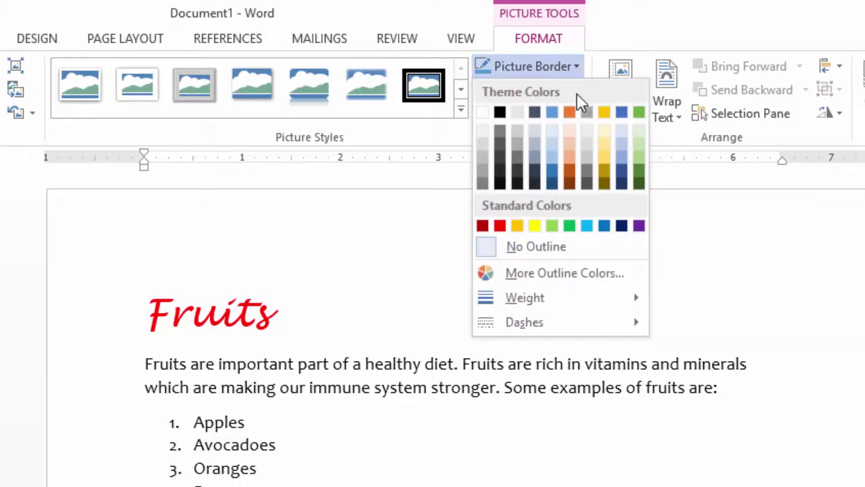
{"action": "mouse_move", "coordinate": [530, 298]}
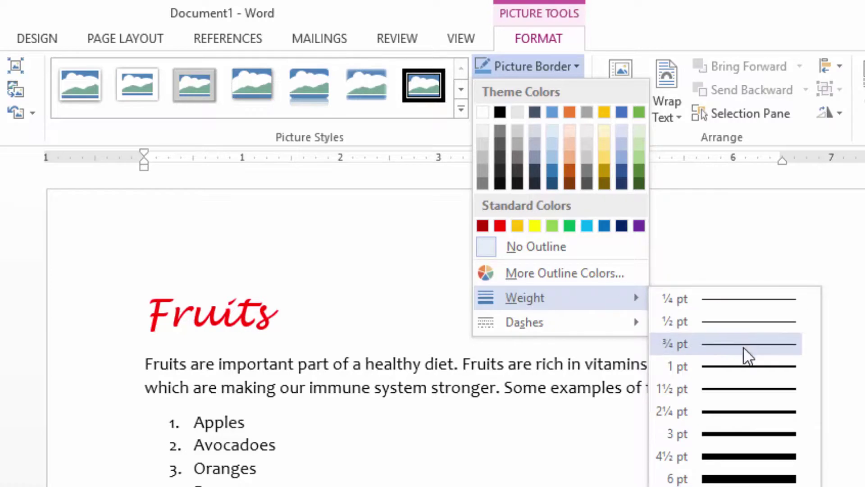
{"action": "left_click", "coordinate": [713, 413]}
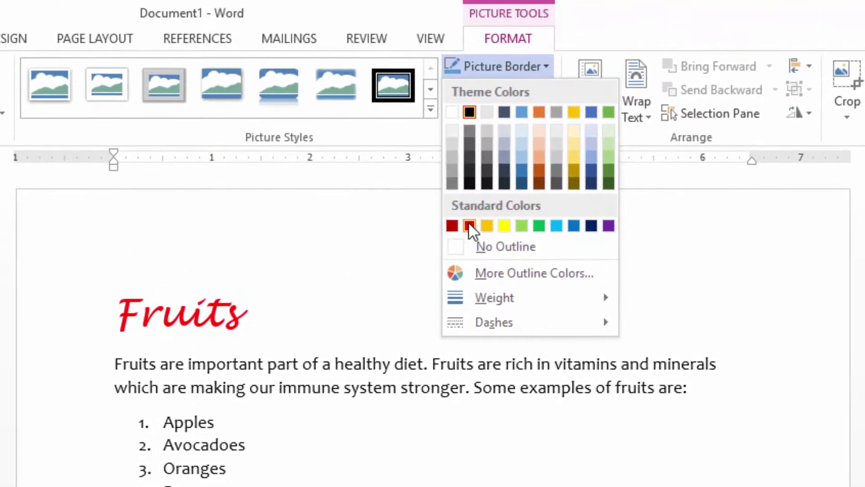
{"action": "left_click", "coordinate": [470, 226]}
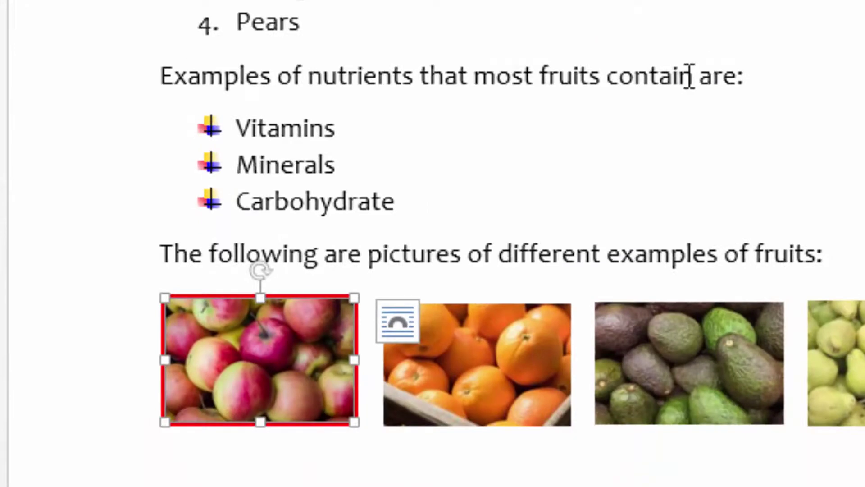
Step: Give the oranges photo a red 2¼ pt picture border
{"action": "left_click", "coordinate": [486, 361]}
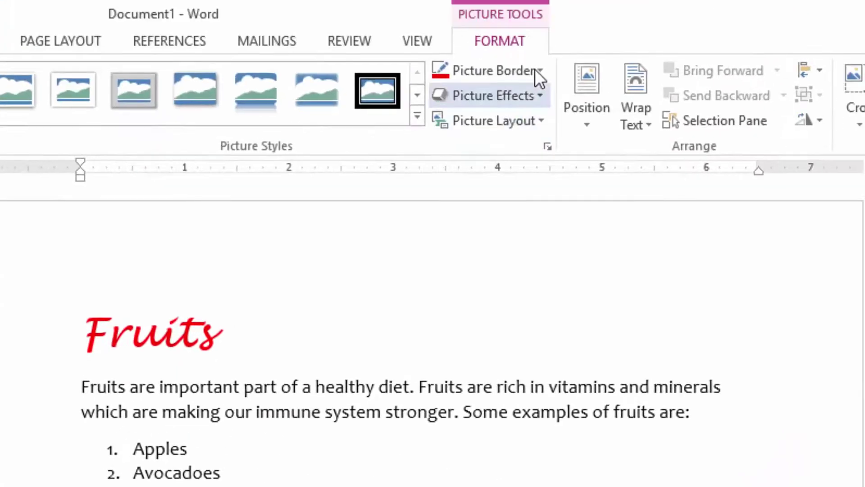
{"action": "left_click", "coordinate": [541, 67]}
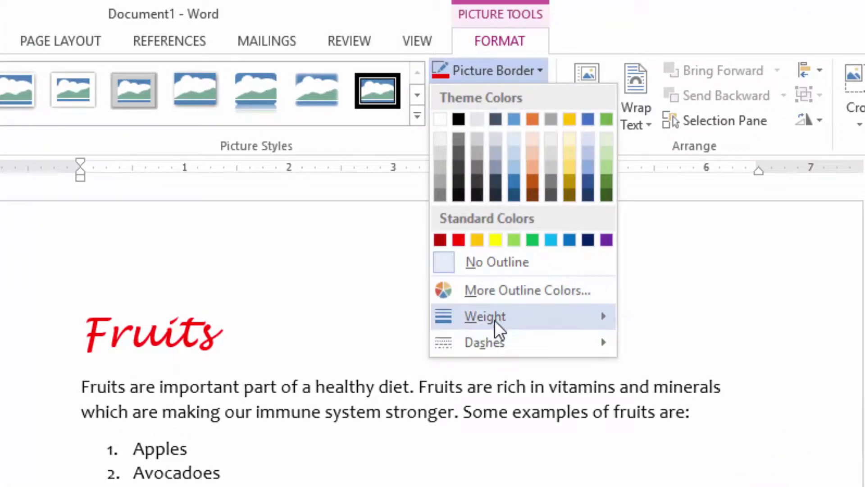
{"action": "mouse_move", "coordinate": [499, 316]}
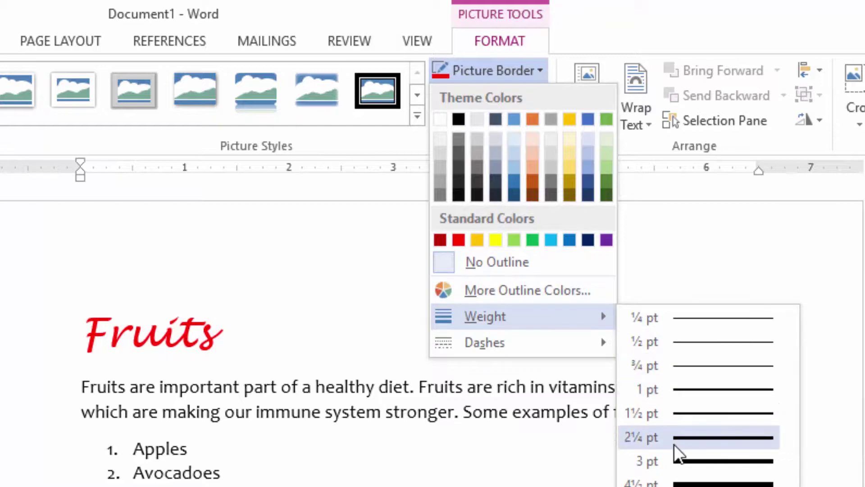
{"action": "left_click", "coordinate": [683, 437]}
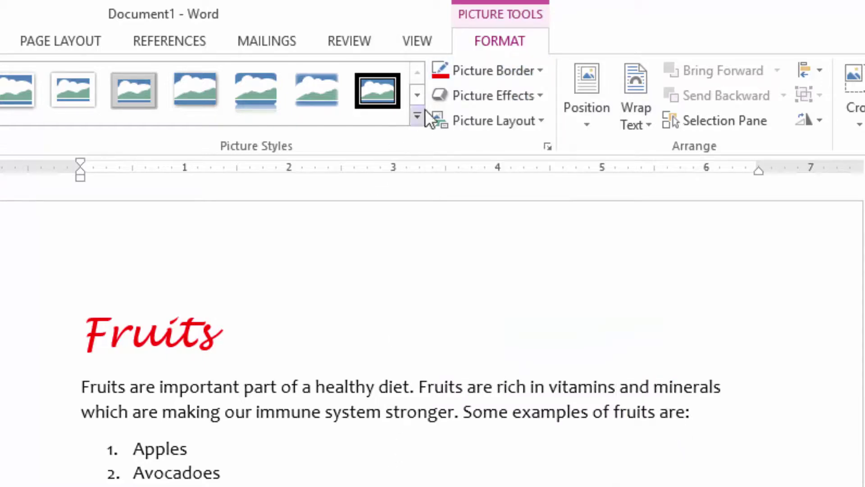
{"action": "left_click", "coordinate": [543, 70]}
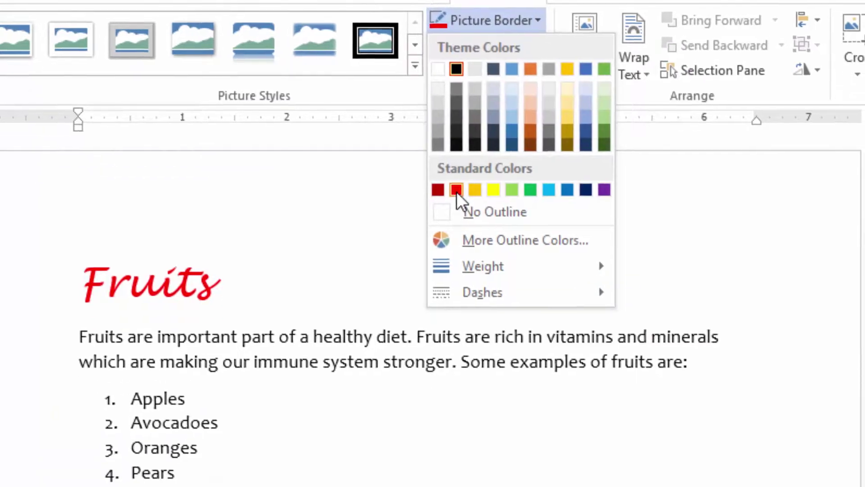
{"action": "left_click", "coordinate": [456, 192]}
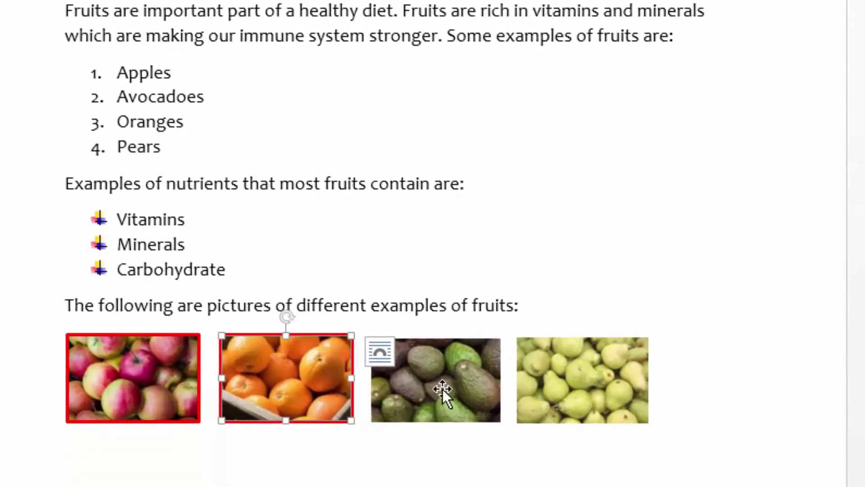
Step: Give the avocado photo a red 2¼ pt picture border
{"action": "left_click", "coordinate": [451, 384]}
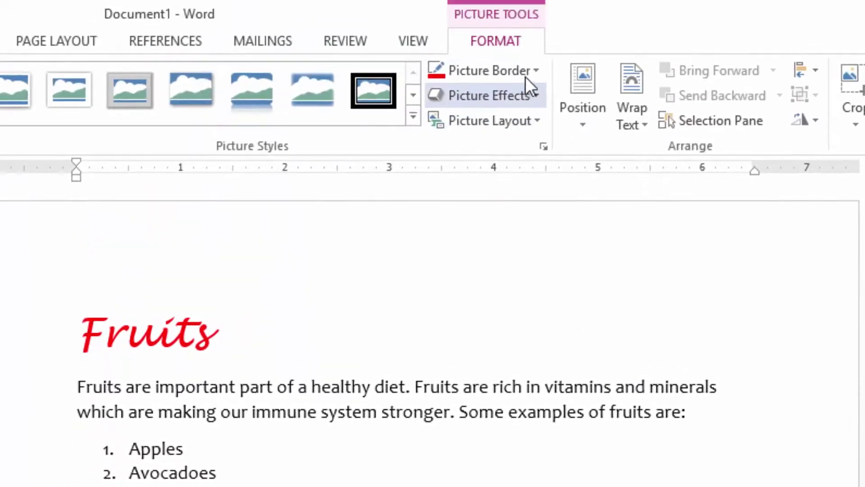
{"action": "left_click", "coordinate": [537, 70]}
{"action": "mouse_move", "coordinate": [537, 320]}
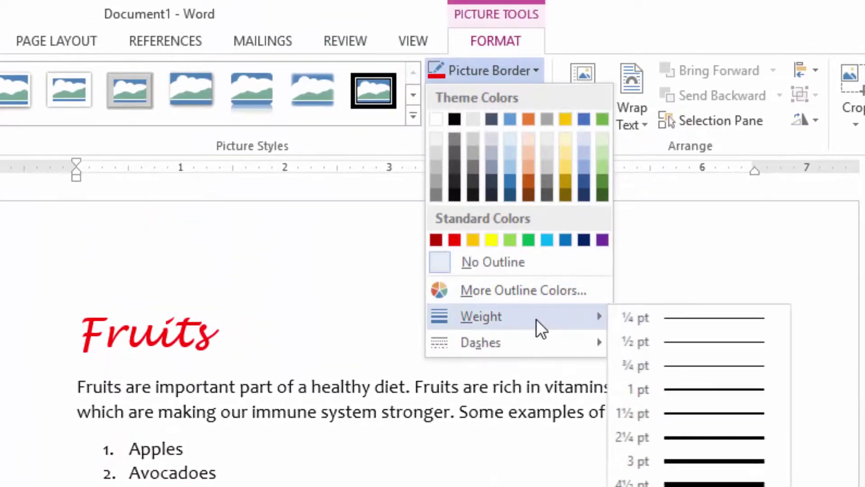
{"action": "left_click", "coordinate": [663, 437]}
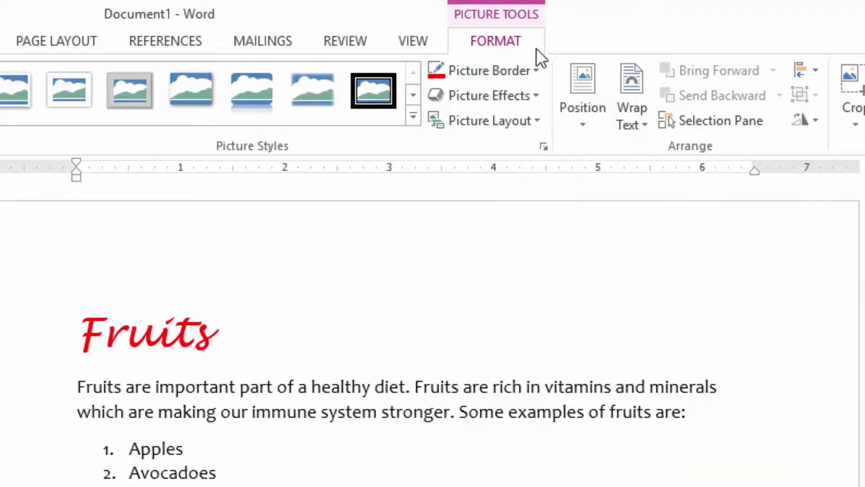
{"action": "left_click", "coordinate": [536, 72]}
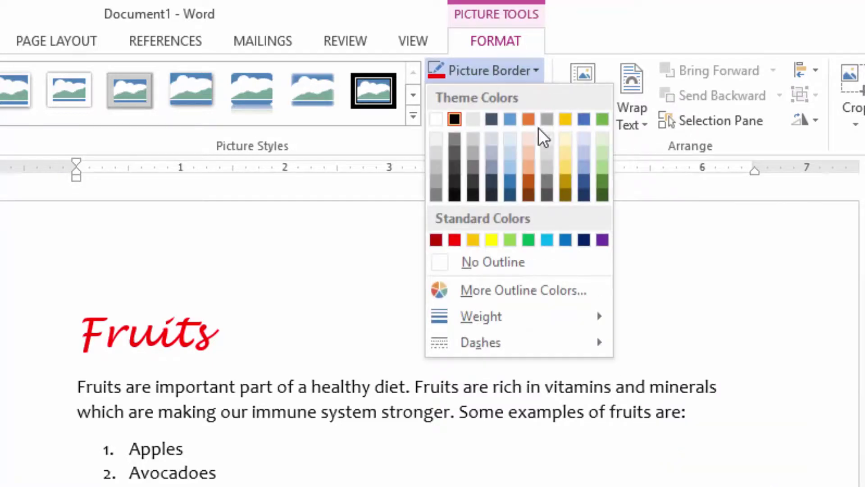
{"action": "left_click", "coordinate": [453, 240]}
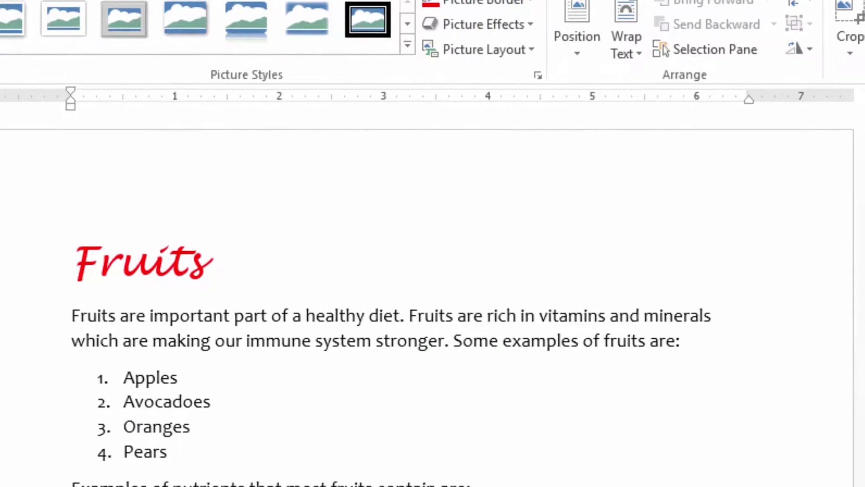
Step: Give the pears photo a red 2¼ pt border, then reselect the oranges and apples photos
{"action": "left_click", "coordinate": [589, 466]}
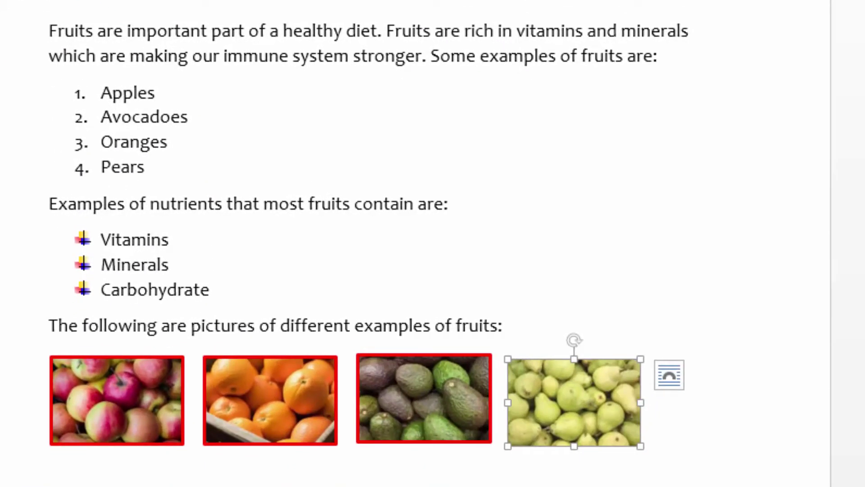
{"action": "left_click", "coordinate": [523, 20]}
{"action": "mouse_move", "coordinate": [498, 320]}
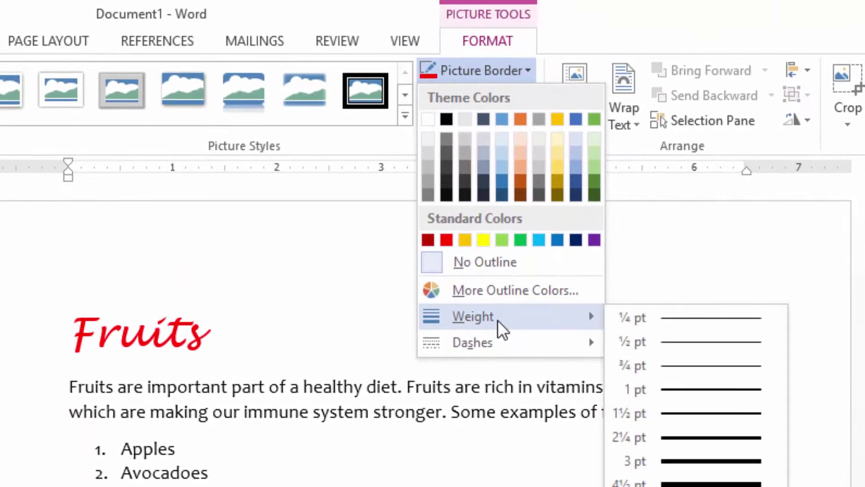
{"action": "left_click", "coordinate": [671, 434]}
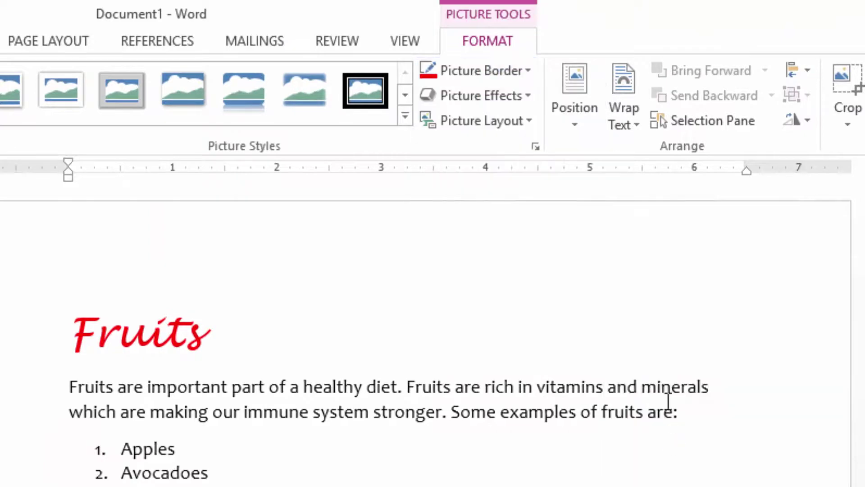
{"action": "left_click", "coordinate": [528, 69]}
{"action": "left_click", "coordinate": [446, 239]}
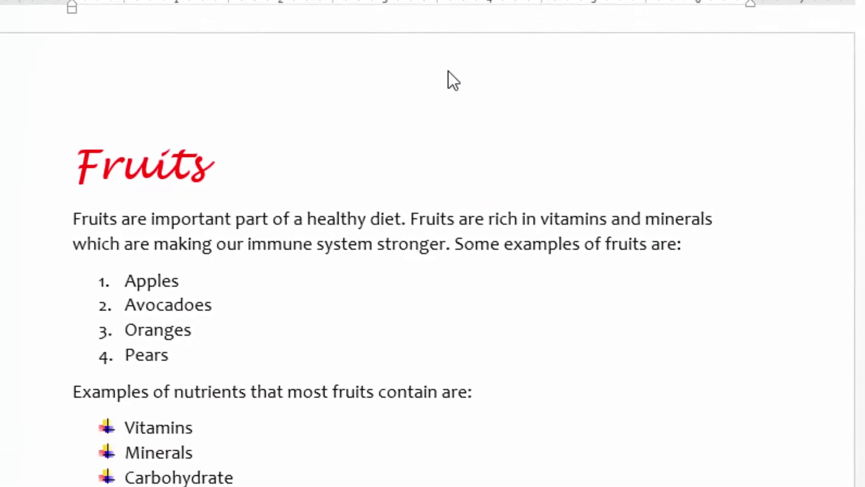
{"action": "left_click", "coordinate": [299, 395]}
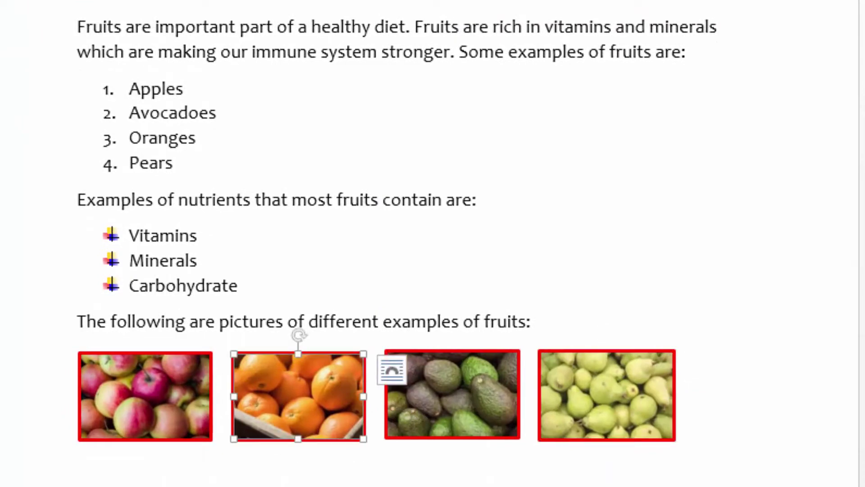
{"action": "left_click", "coordinate": [145, 395]}
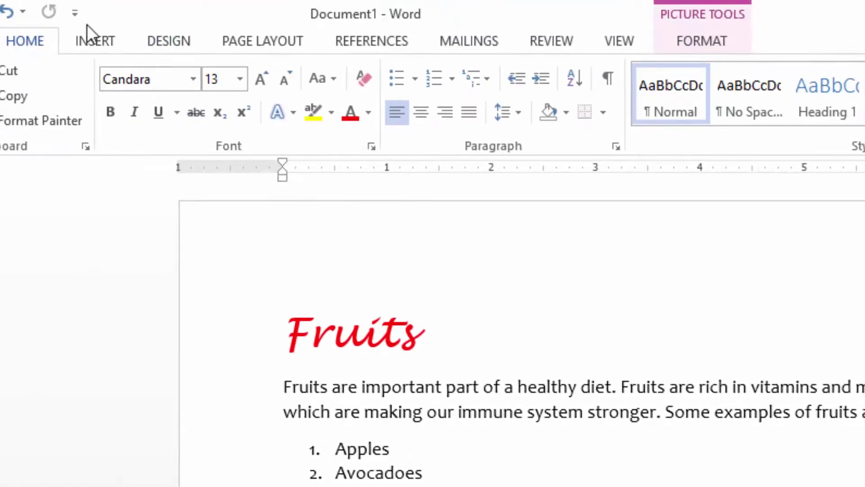
Step: Draw a wide text box beneath the fruit pictures and set its outline to No Outline
{"action": "left_click", "coordinate": [93, 35]}
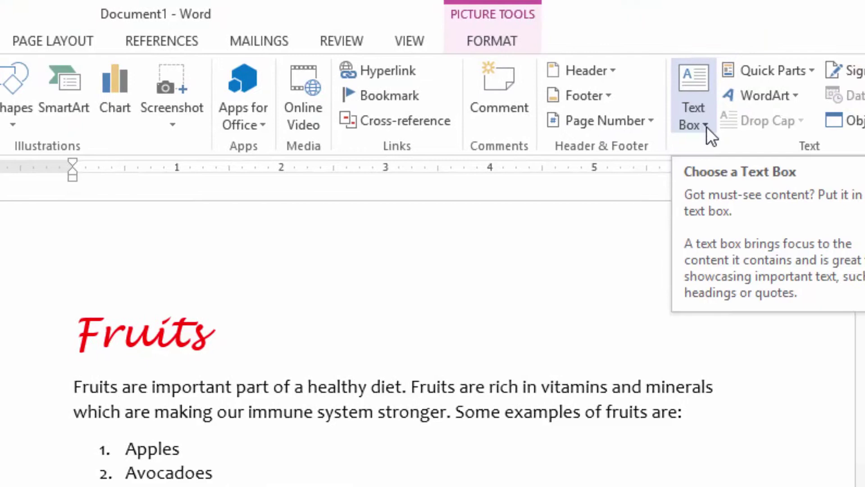
{"action": "left_click", "coordinate": [706, 126]}
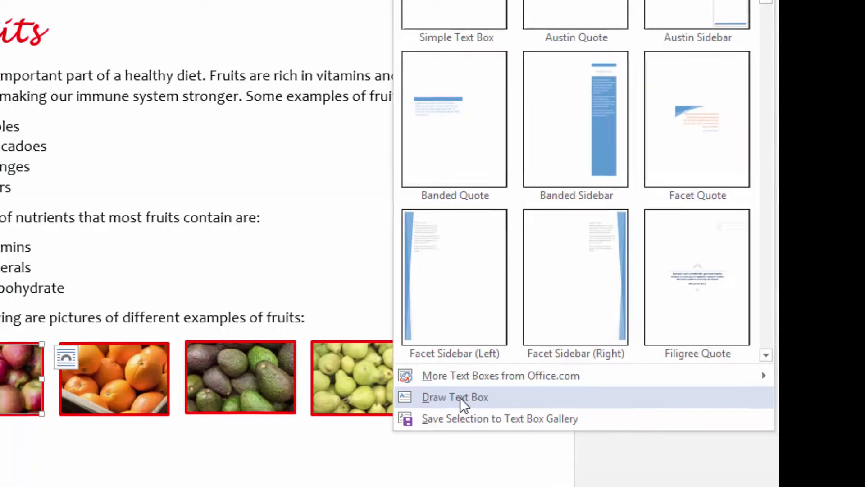
{"action": "left_click", "coordinate": [446, 402]}
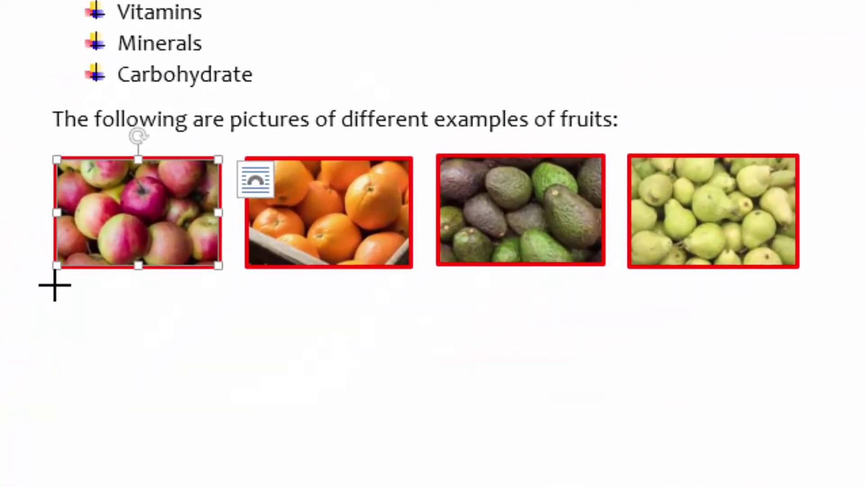
{"action": "mouse_move", "coordinate": [57, 283]}
{"action": "left_mouse_down"}
{"action": "mouse_move", "coordinate": [379, 330]}
{"action": "mouse_move", "coordinate": [597, 331]}
{"action": "mouse_move", "coordinate": [809, 315]}
{"action": "mouse_move", "coordinate": [789, 315]}
{"action": "mouse_move", "coordinate": [799, 315]}
{"action": "left_mouse_up"}
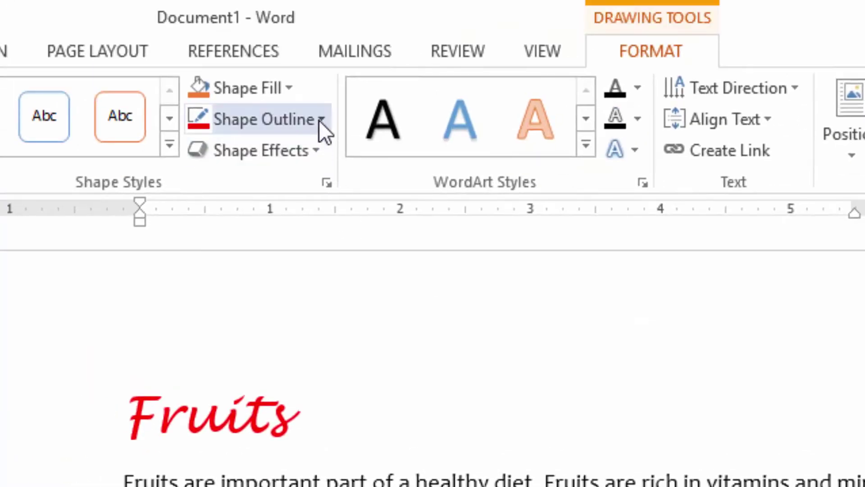
{"action": "left_click", "coordinate": [320, 119]}
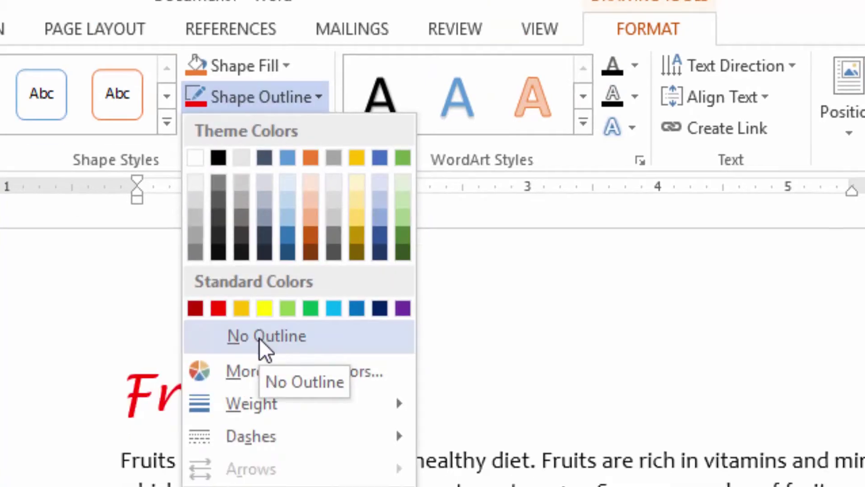
{"action": "left_click", "coordinate": [261, 359]}
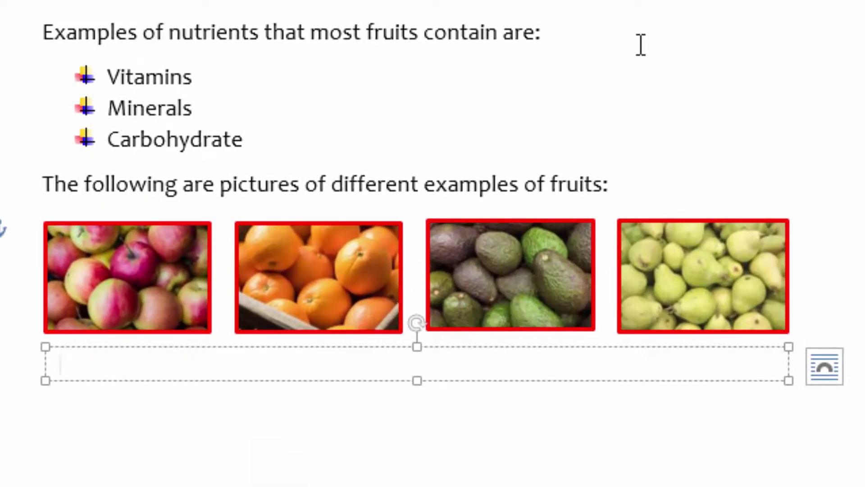
Step: Type the spaced captions Apples, Oranges, Avocados and Pears, making the box slightly taller
{"action": "type", "text": "Apples"}
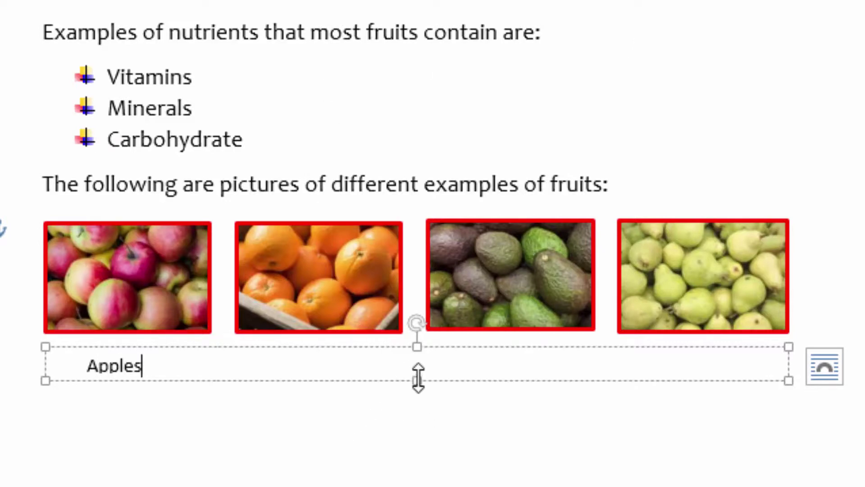
{"action": "left_click_drag", "start_coordinate": [417, 381], "coordinate": [416, 388]}
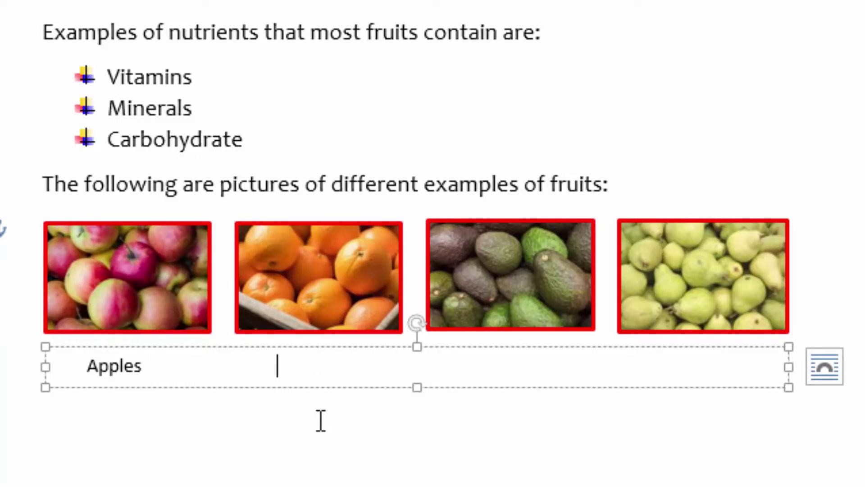
{"action": "type", "text": "Ora"}
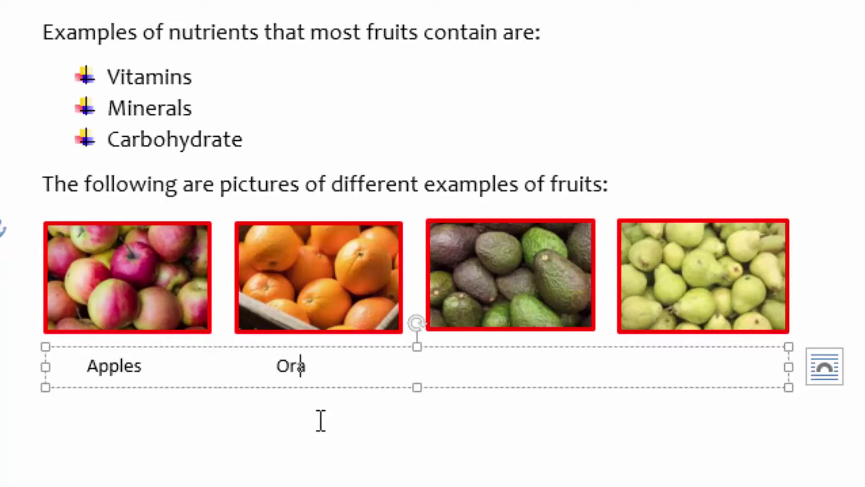
{"action": "type", "text": "nges"}
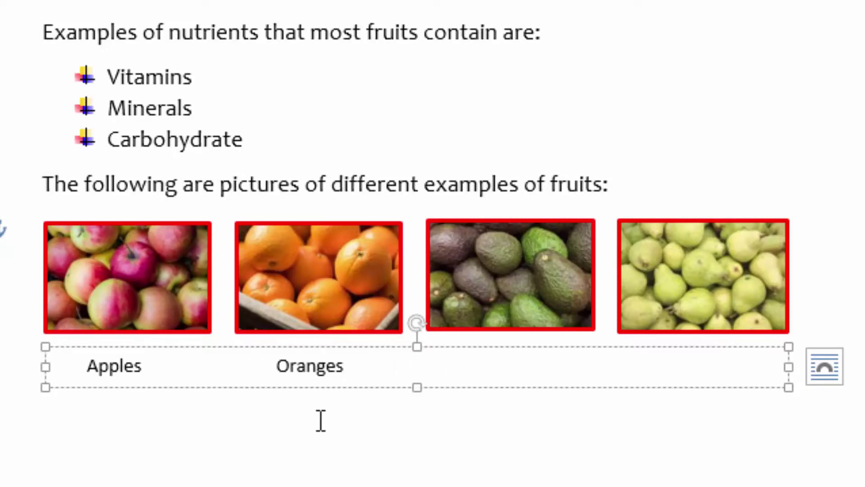
{"action": "key", "text": "BackSpace"}
{"action": "key", "text": "BackSpace"}
{"action": "key", "text": "BackSpace"}
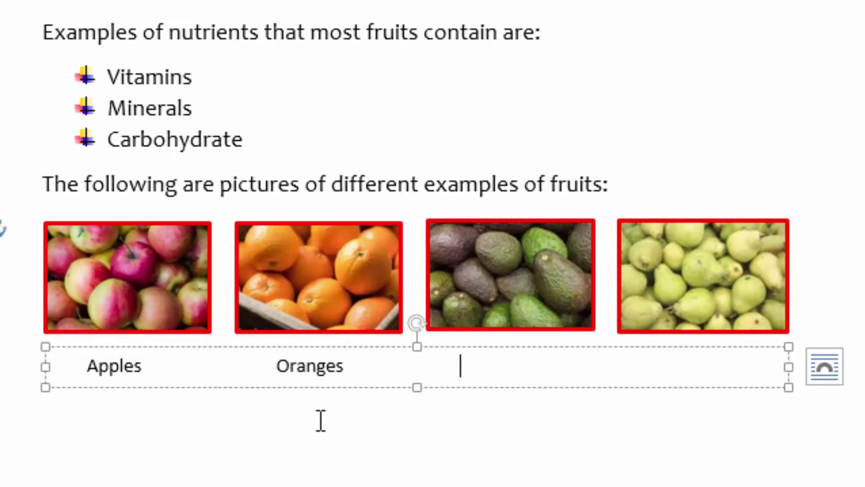
{"action": "type", "text": "Av"}
{"action": "type", "text": "cadoes"}
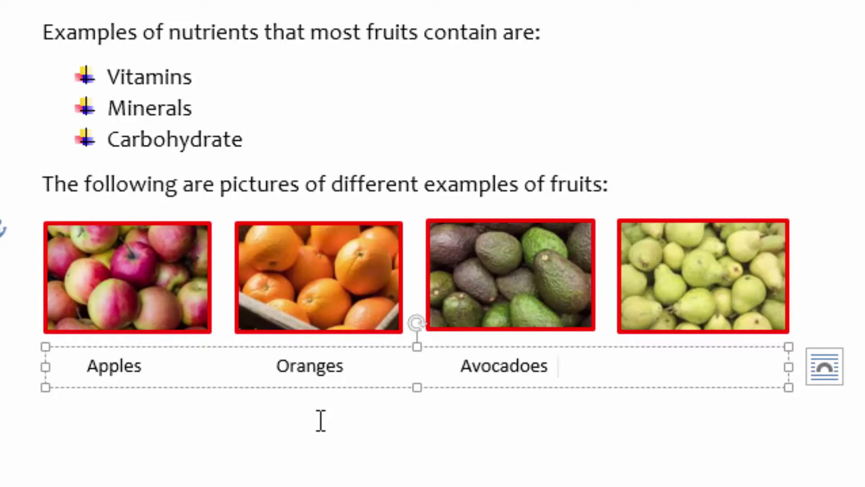
{"action": "key", "text": "BackSpace"}
{"action": "key", "text": "BackSpace"}
{"action": "key", "text": "BackSpace"}
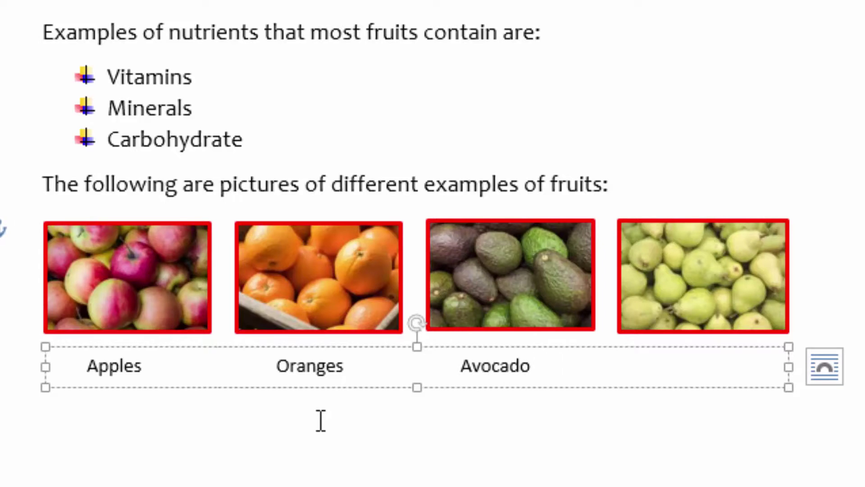
{"action": "type", "text": "s      "}
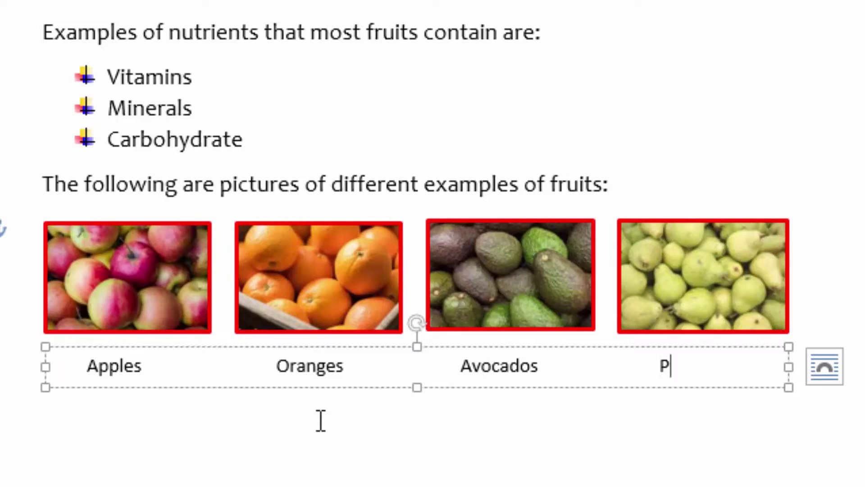
{"action": "type", "text": "                     Pears"}
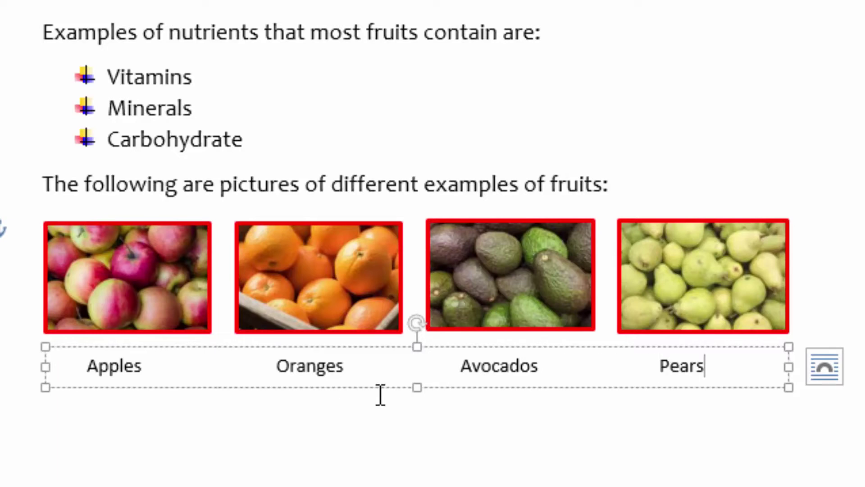
Step: Space Pears under its picture and nudge the caption box up four steps toward the photos
{"action": "left_click", "coordinate": [658, 366]}
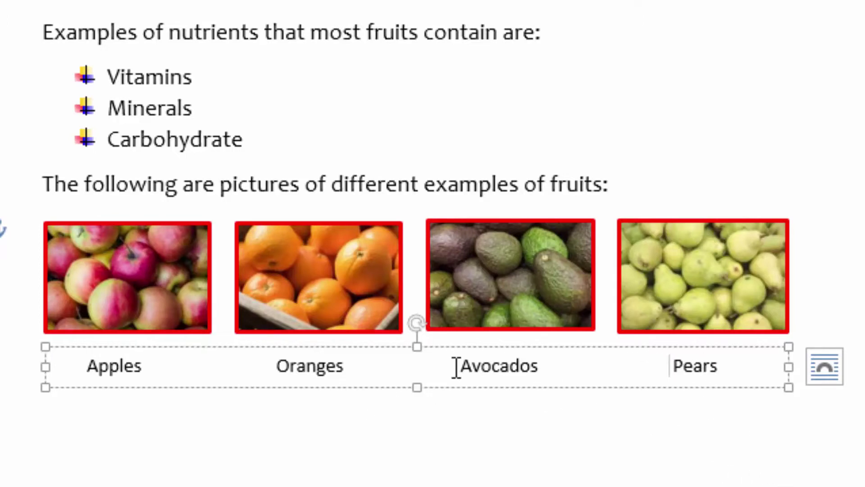
{"action": "left_click", "coordinate": [600, 347]}
{"action": "key", "text": "Up"}
{"action": "key", "text": "Up"}
{"action": "key", "text": "Up"}
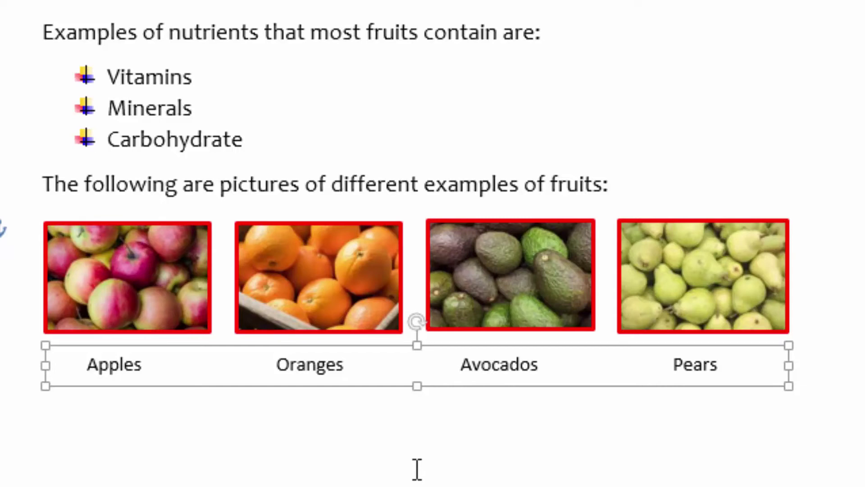
{"action": "key", "text": "Up"}
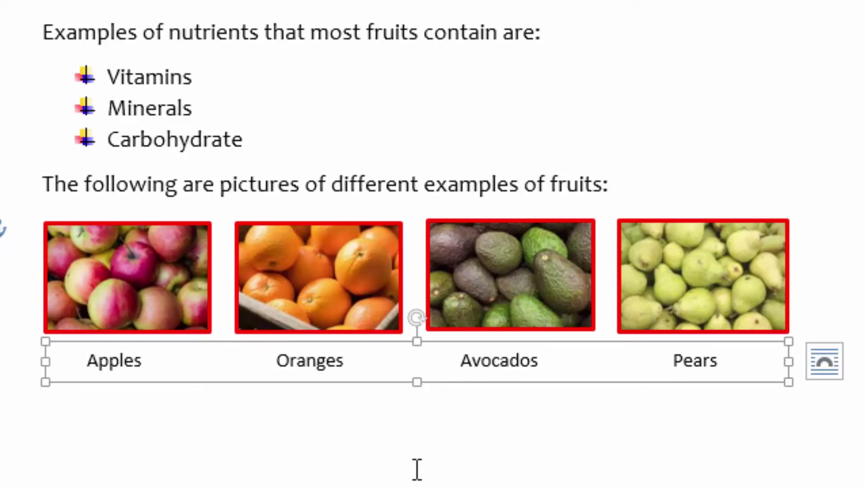
{"action": "key", "text": "Up"}
{"action": "key", "text": "Up"}
{"action": "key", "text": "Up"}
{"action": "key", "text": "Up"}
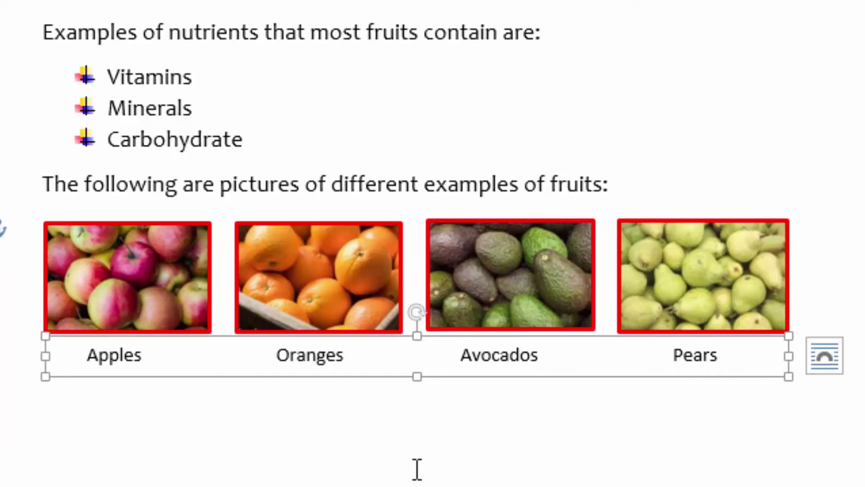
{"action": "key", "text": "Up"}
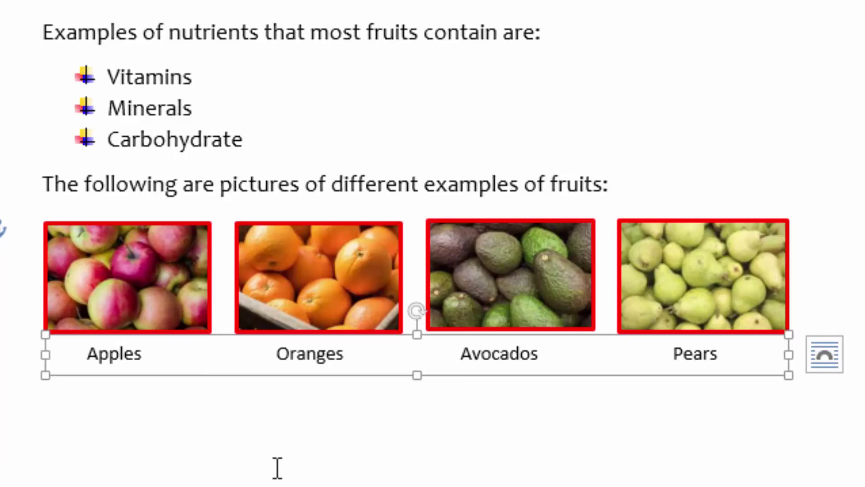
{"action": "key", "text": "Tab"}
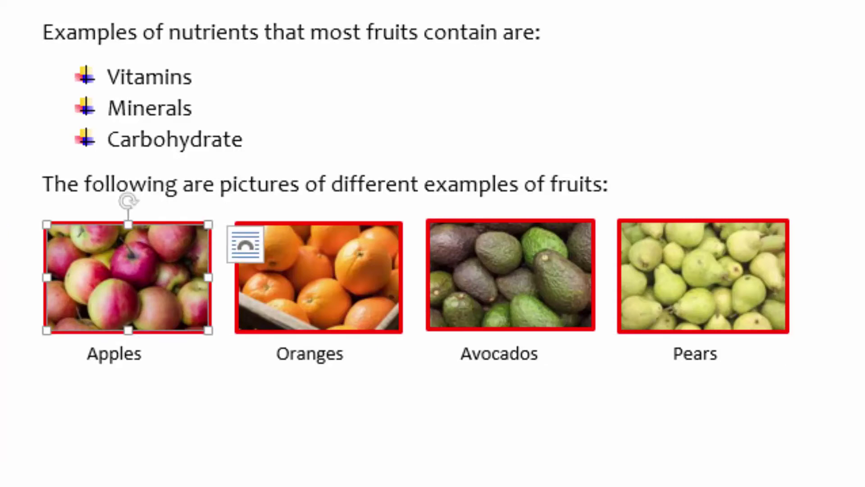
{"action": "left_click", "coordinate": [63, 471]}
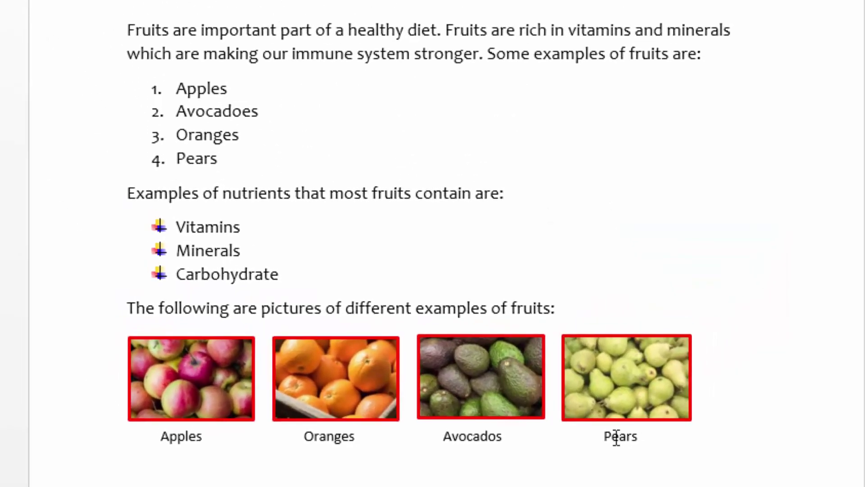
{"action": "scroll", "coordinate": [591, 464], "scroll_direction": "up", "scroll_amount": 2}
{"action": "scroll", "coordinate": [593, 460], "scroll_direction": "down", "scroll_amount": 2}
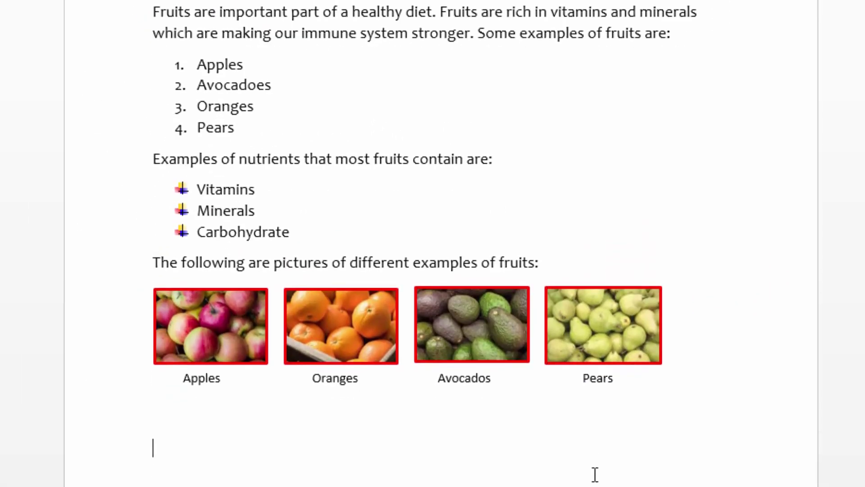
{"action": "scroll", "coordinate": [572, 478], "scroll_direction": "up", "scroll_amount": 1}
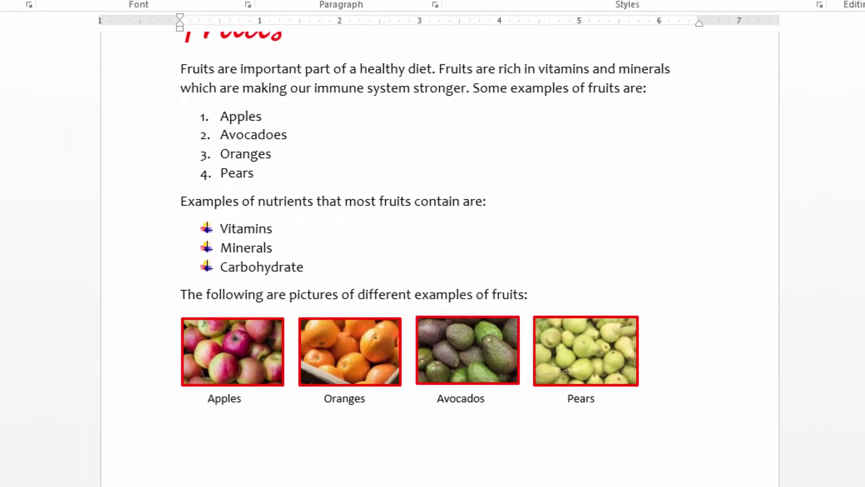
{"action": "scroll", "coordinate": [425, 289], "scroll_direction": "down", "scroll_amount": 2}
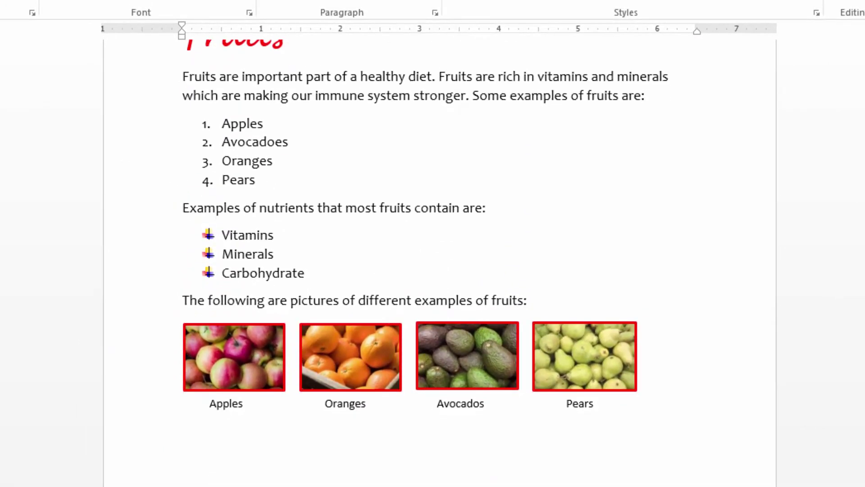
{"action": "scroll", "coordinate": [425, 288], "scroll_direction": "up", "scroll_amount": 2}
{"action": "scroll", "coordinate": [425, 289], "scroll_direction": "down", "scroll_amount": 2}
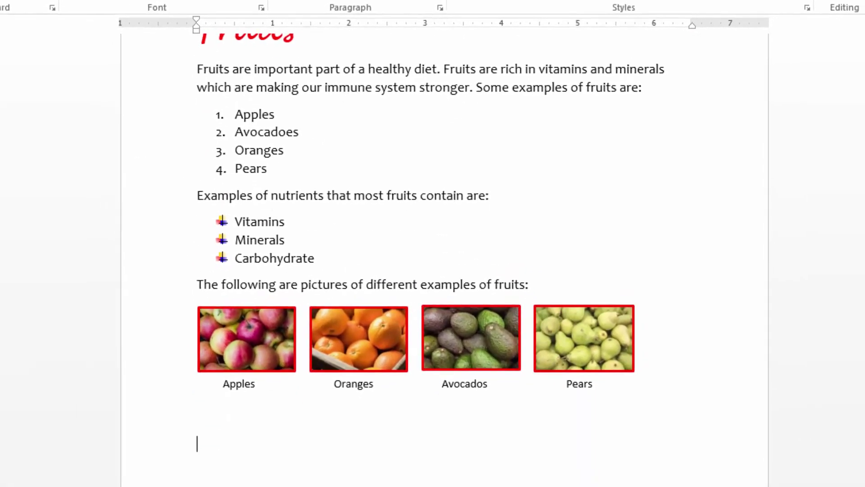
{"action": "scroll", "coordinate": [426, 289], "scroll_direction": "up", "scroll_amount": 2}
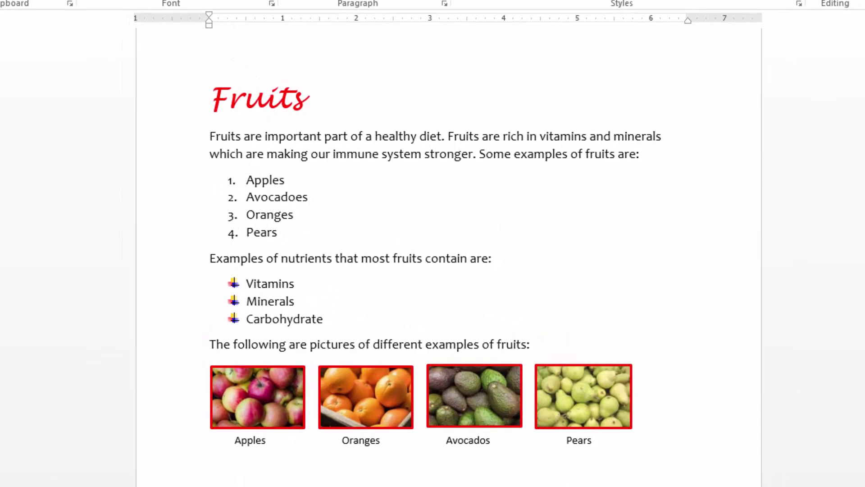
{"action": "scroll", "coordinate": [208, 444], "scroll_direction": "down", "scroll_amount": 2}
{"action": "scroll", "coordinate": [209, 444], "scroll_direction": "up", "scroll_amount": 2}
{"action": "scroll", "coordinate": [426, 288], "scroll_direction": "down", "scroll_amount": 2}
{"action": "scroll", "coordinate": [426, 288], "scroll_direction": "up", "scroll_amount": 2}
{"action": "scroll", "coordinate": [425, 288], "scroll_direction": "down", "scroll_amount": 1}
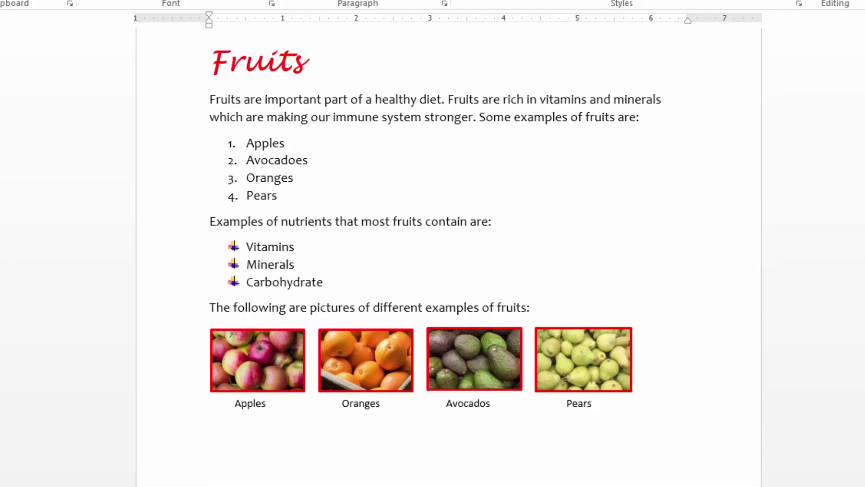